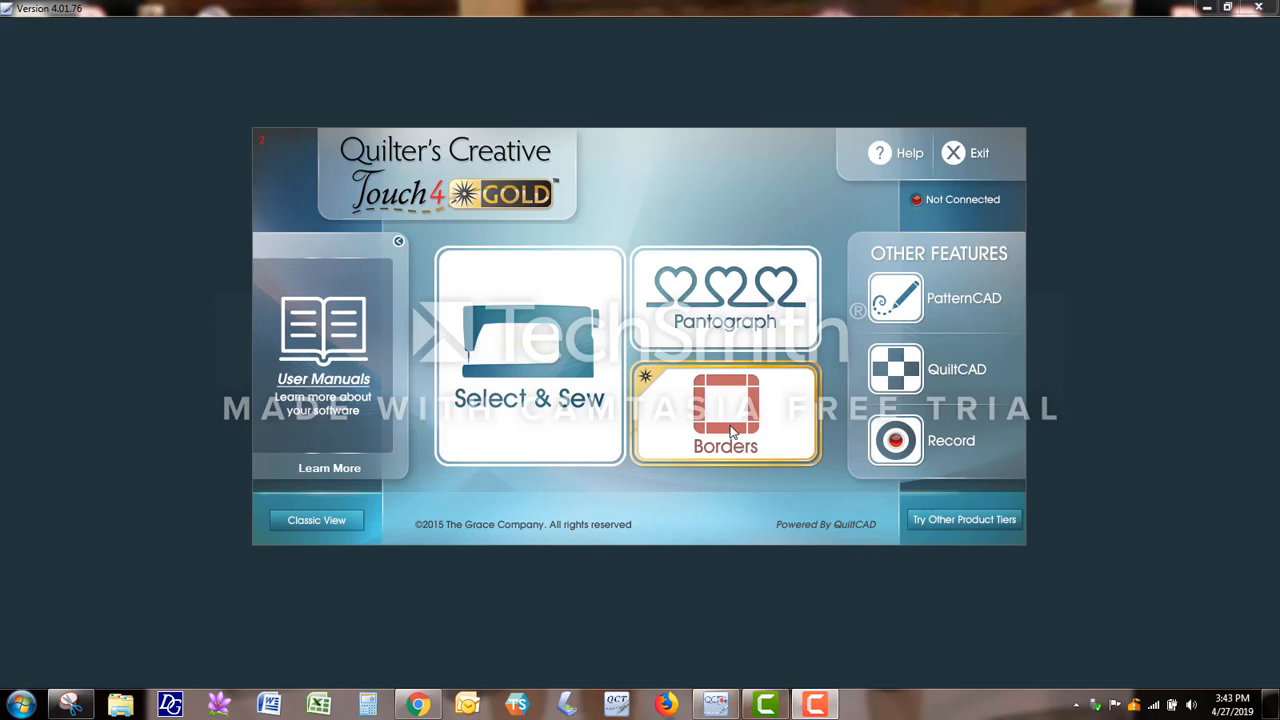
Step: Open the Borders feature and set the border style to Corner after previewing None and Block, keeping the current Windows color scheme
{"action": "left_click", "coordinate": [747, 436]}
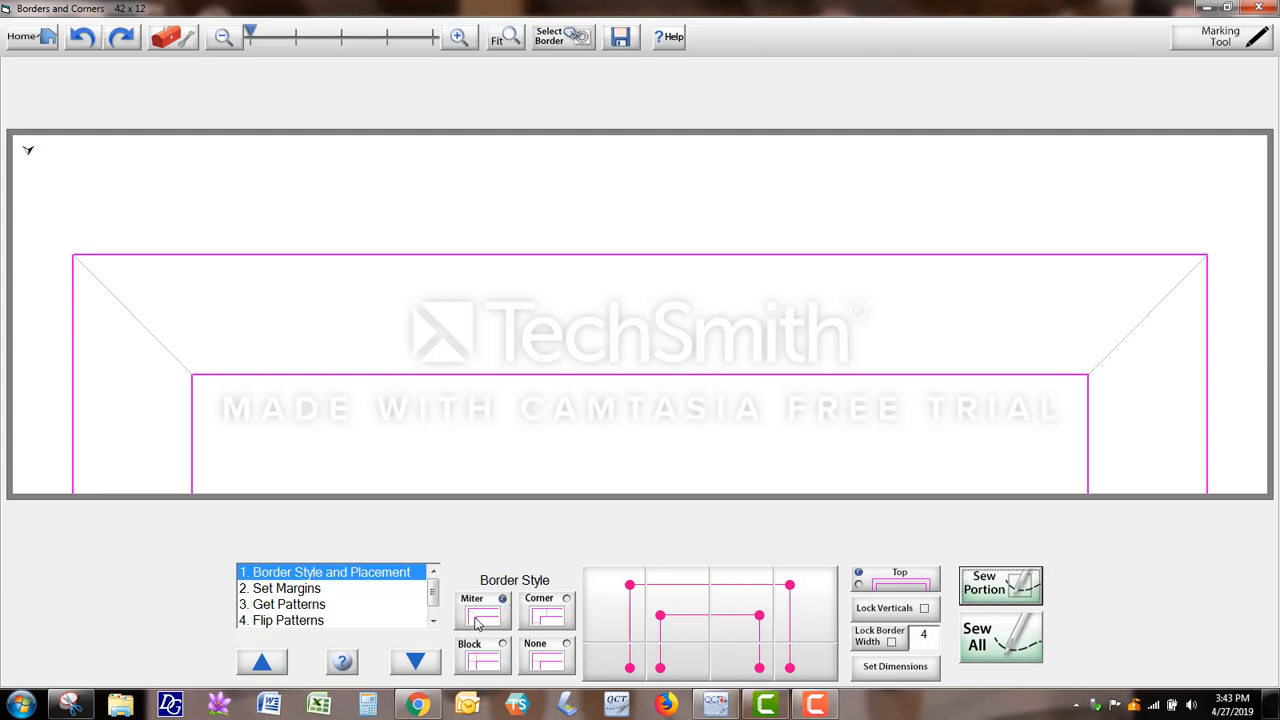
{"action": "left_click", "coordinate": [548, 617]}
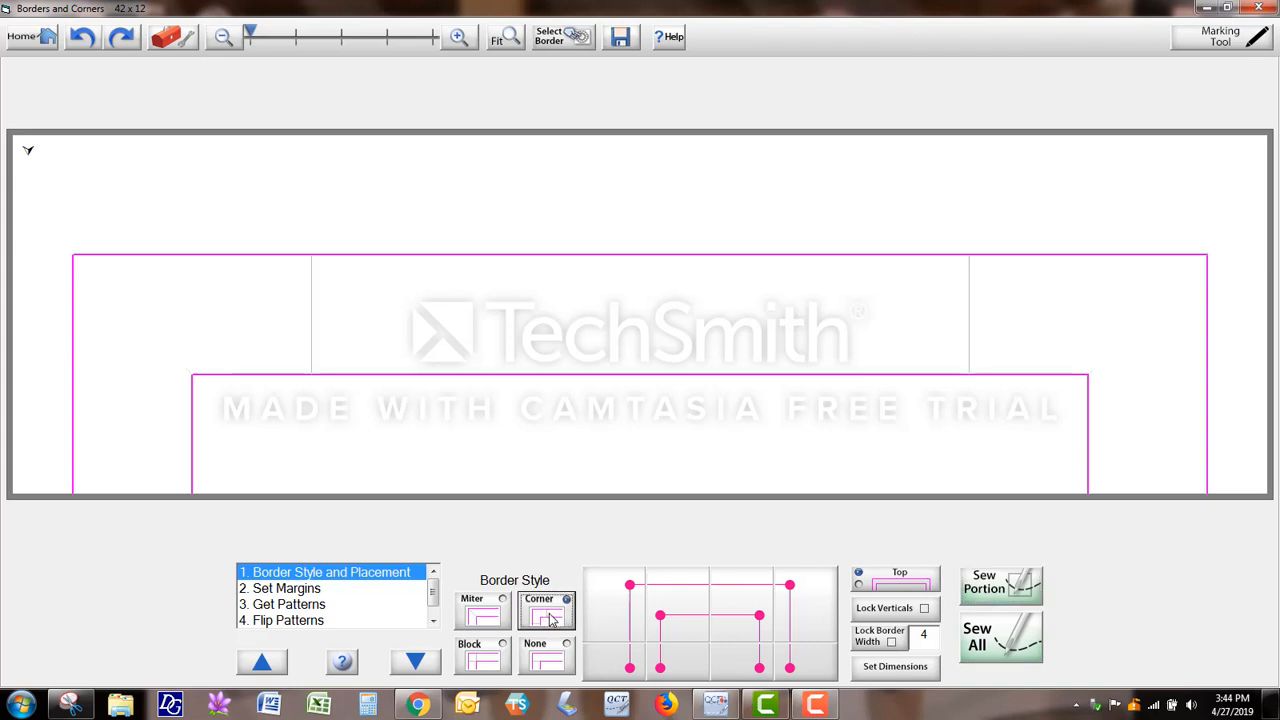
{"action": "left_click", "coordinate": [545, 658]}
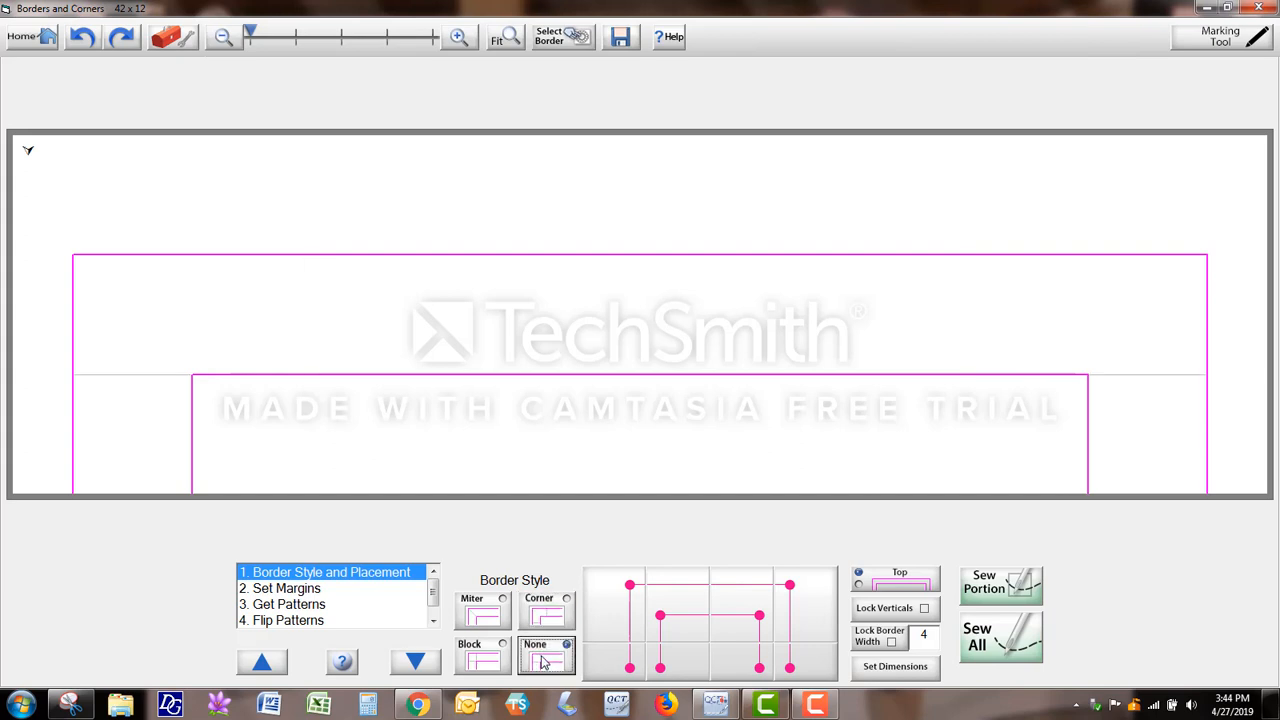
{"action": "left_click", "coordinate": [498, 666]}
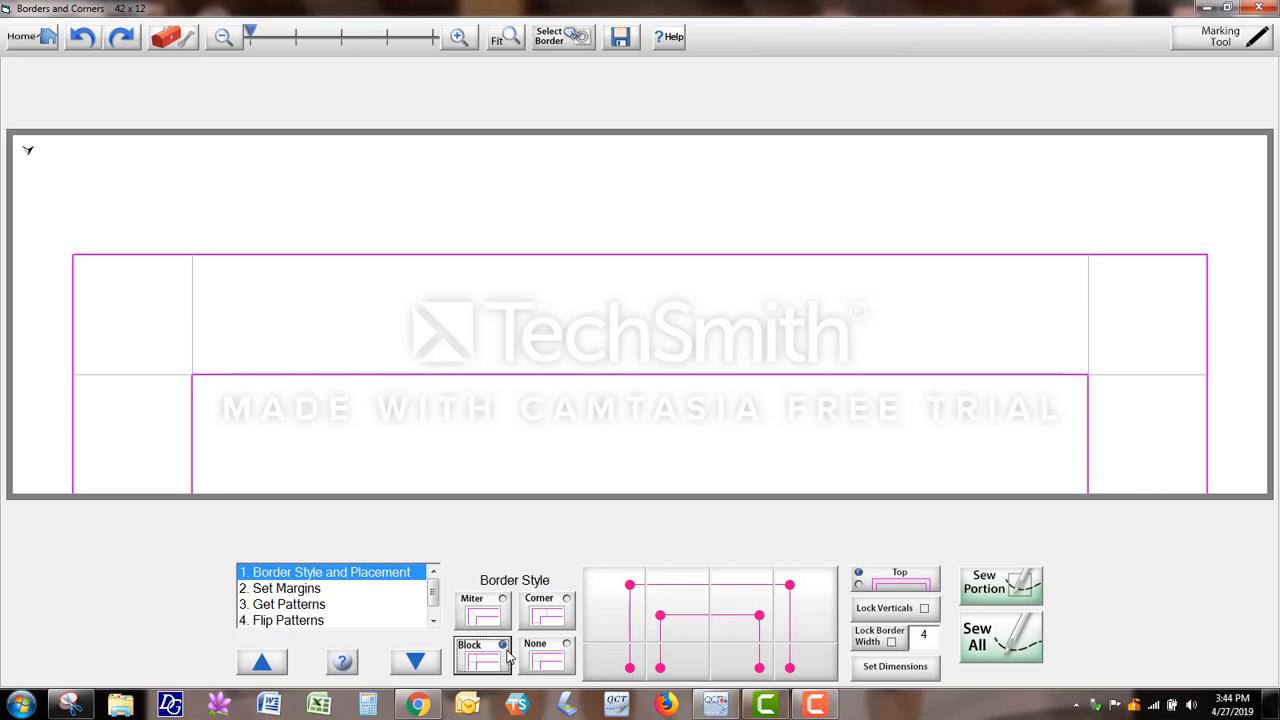
{"action": "left_click", "coordinate": [556, 618]}
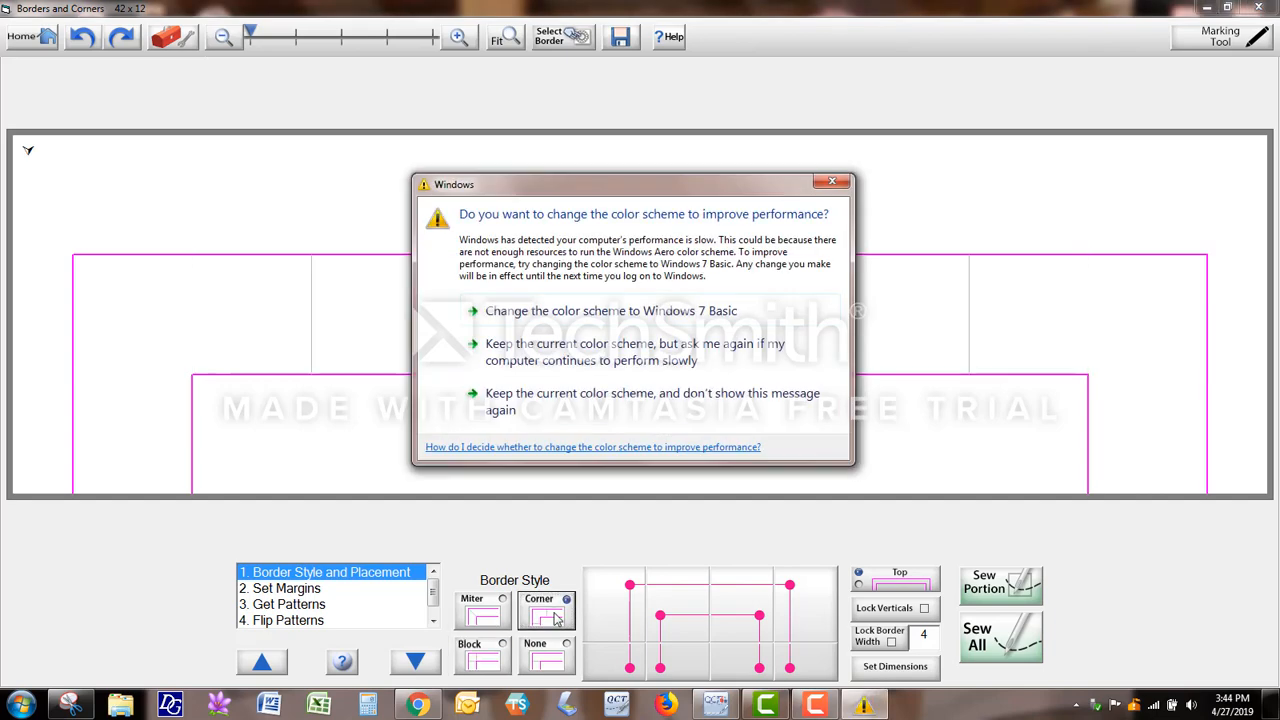
{"action": "left_click", "coordinate": [600, 396]}
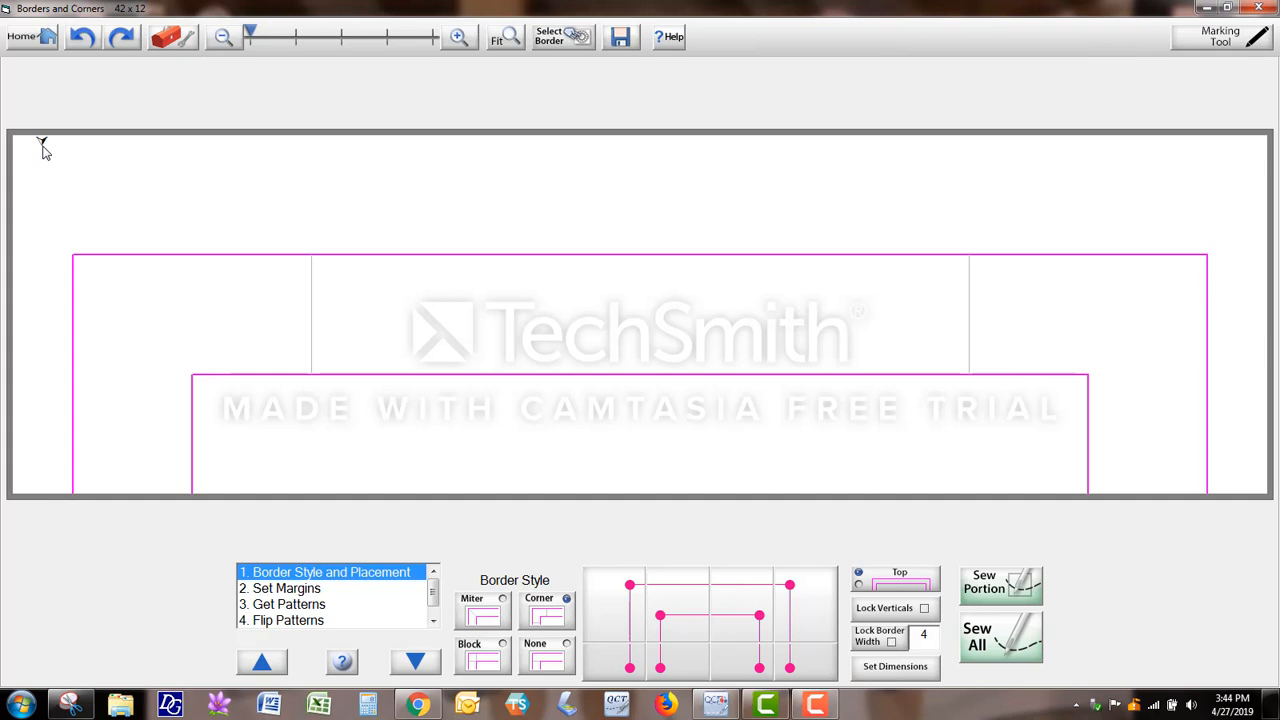
Step: Place the top border's outer left corner near the sewing area's upper-left corner and its inner left corner diagonally inside it
{"action": "left_click", "coordinate": [614, 594]}
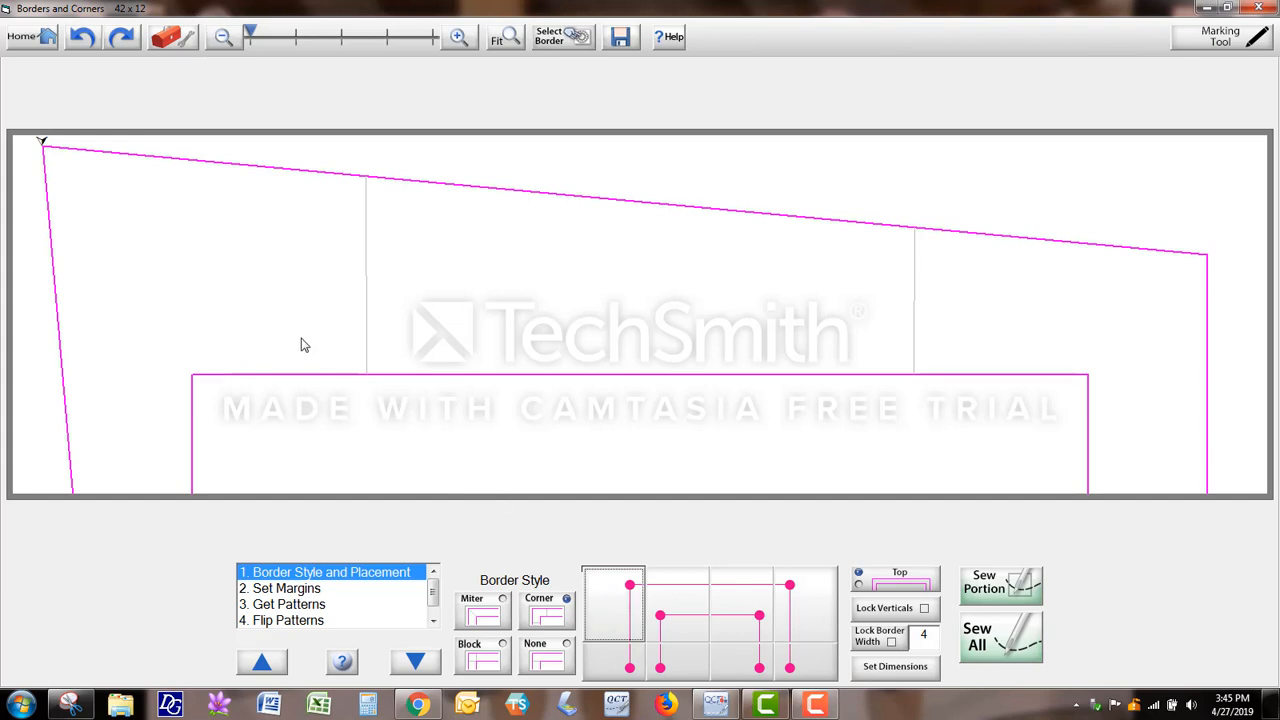
{"action": "left_click", "coordinate": [190, 259]}
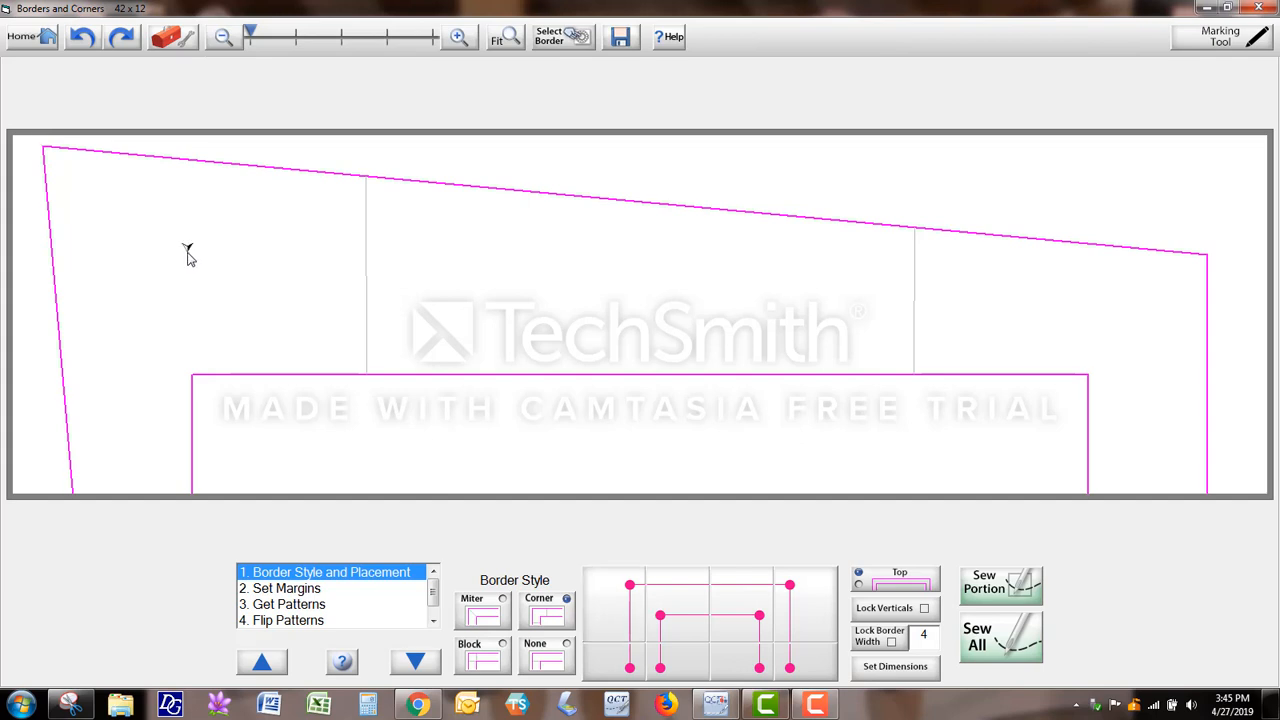
{"action": "left_click", "coordinate": [683, 617]}
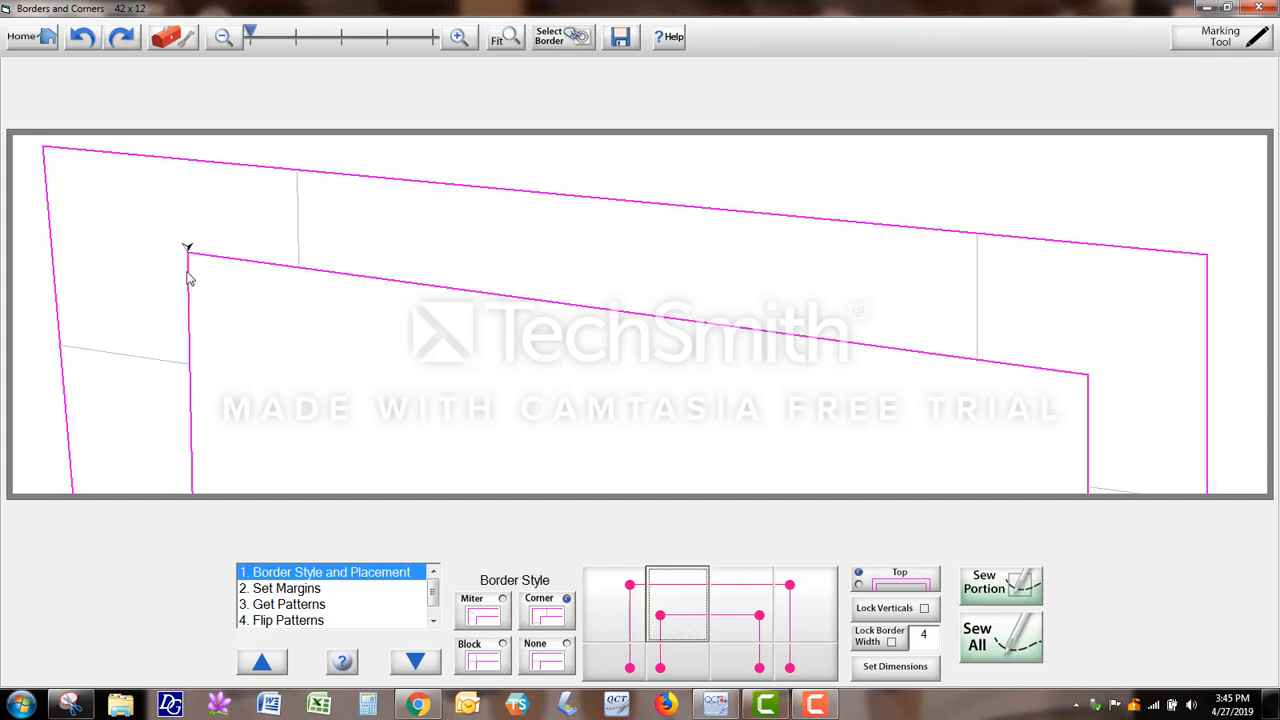
{"action": "left_click", "coordinate": [677, 618]}
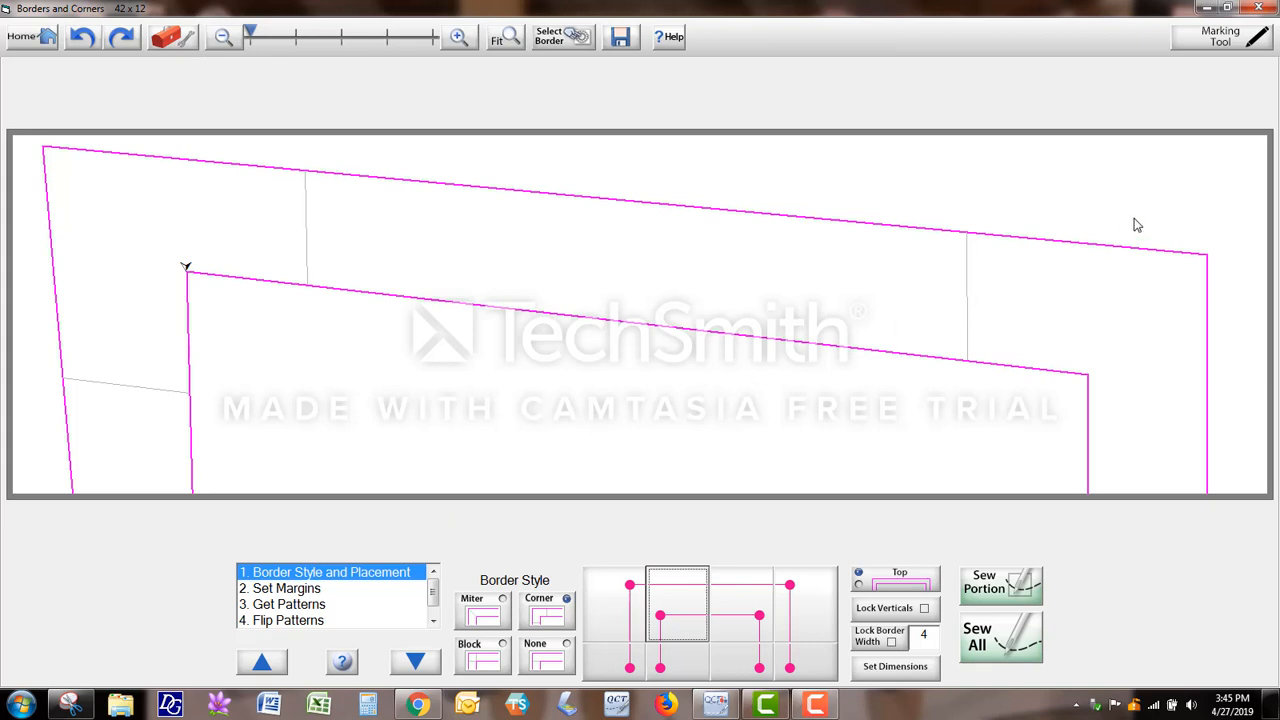
Step: Place the top border's outer right corner near the sewing area's upper-right corner and align its inner right corner with the inner left one
{"action": "left_click", "coordinate": [1220, 150]}
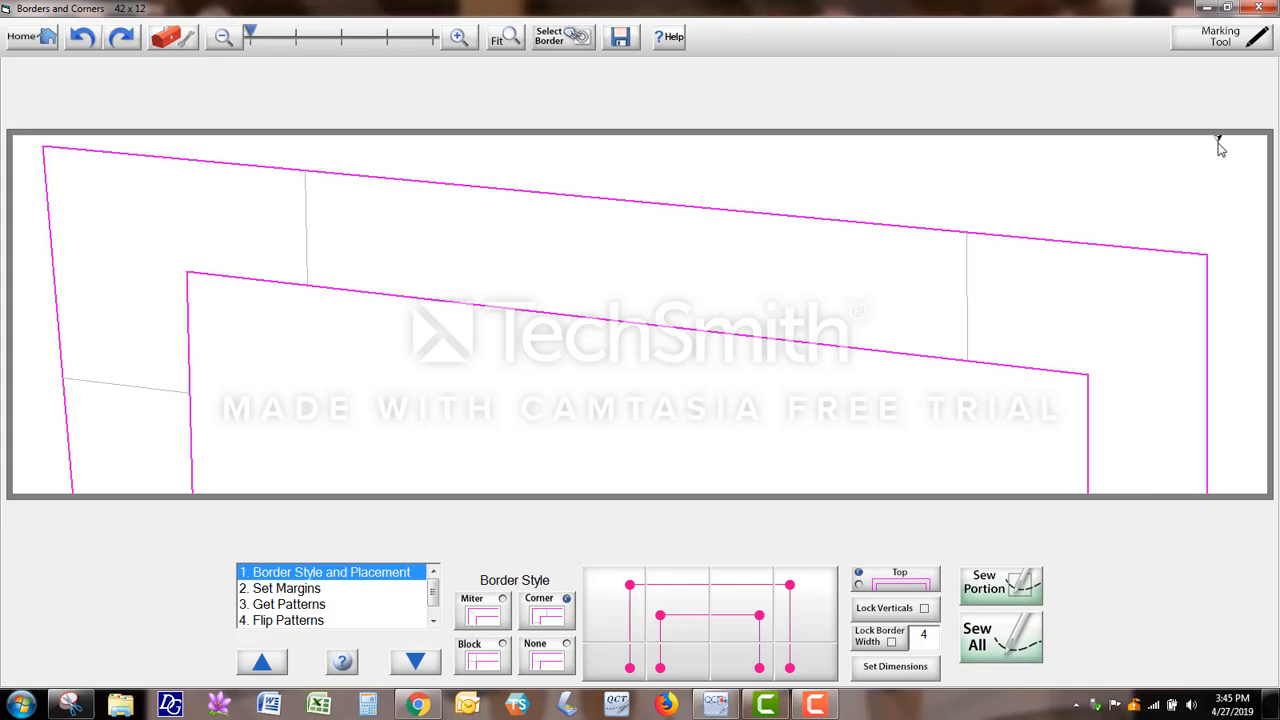
{"action": "left_click", "coordinate": [812, 622]}
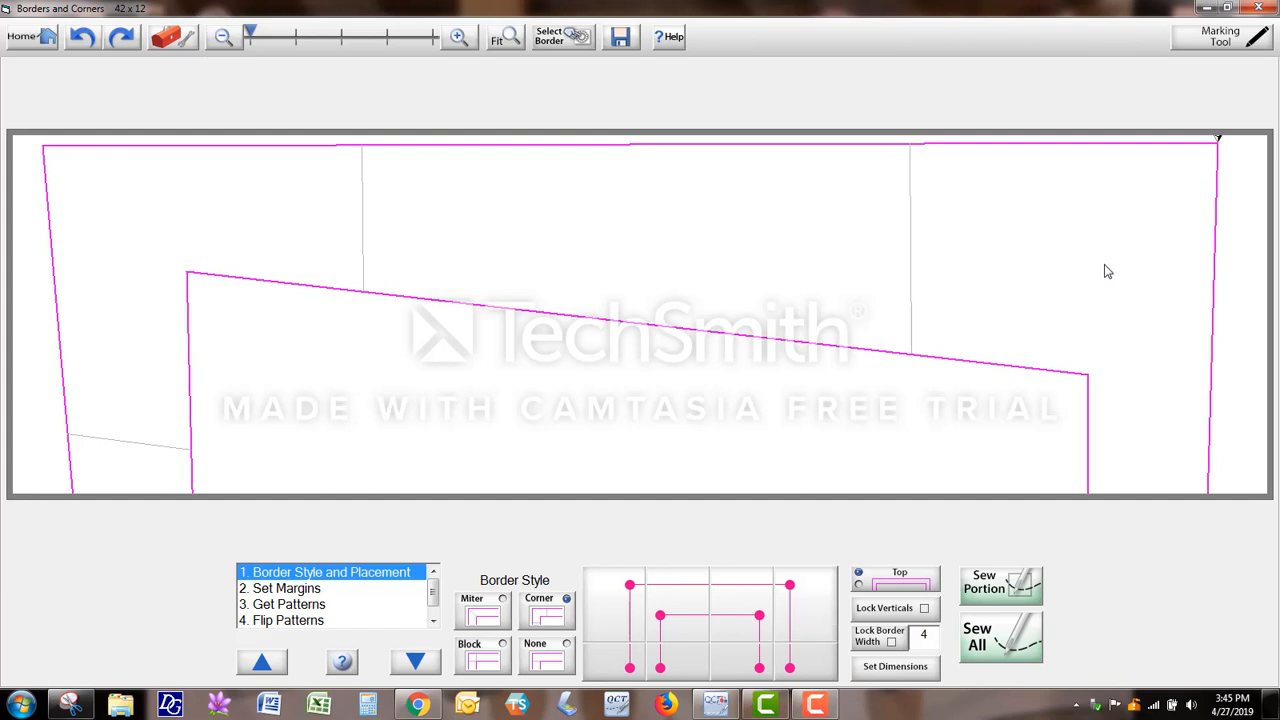
{"action": "left_click", "coordinate": [733, 619]}
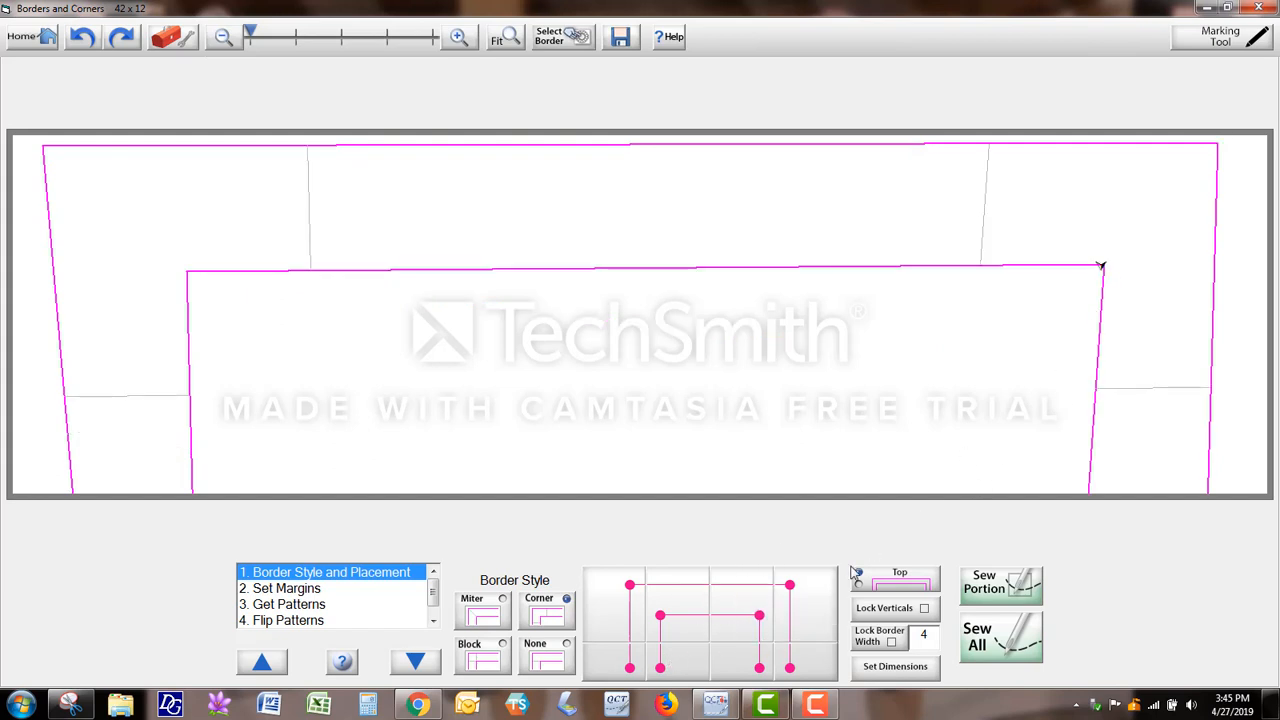
{"action": "left_click", "coordinate": [750, 632]}
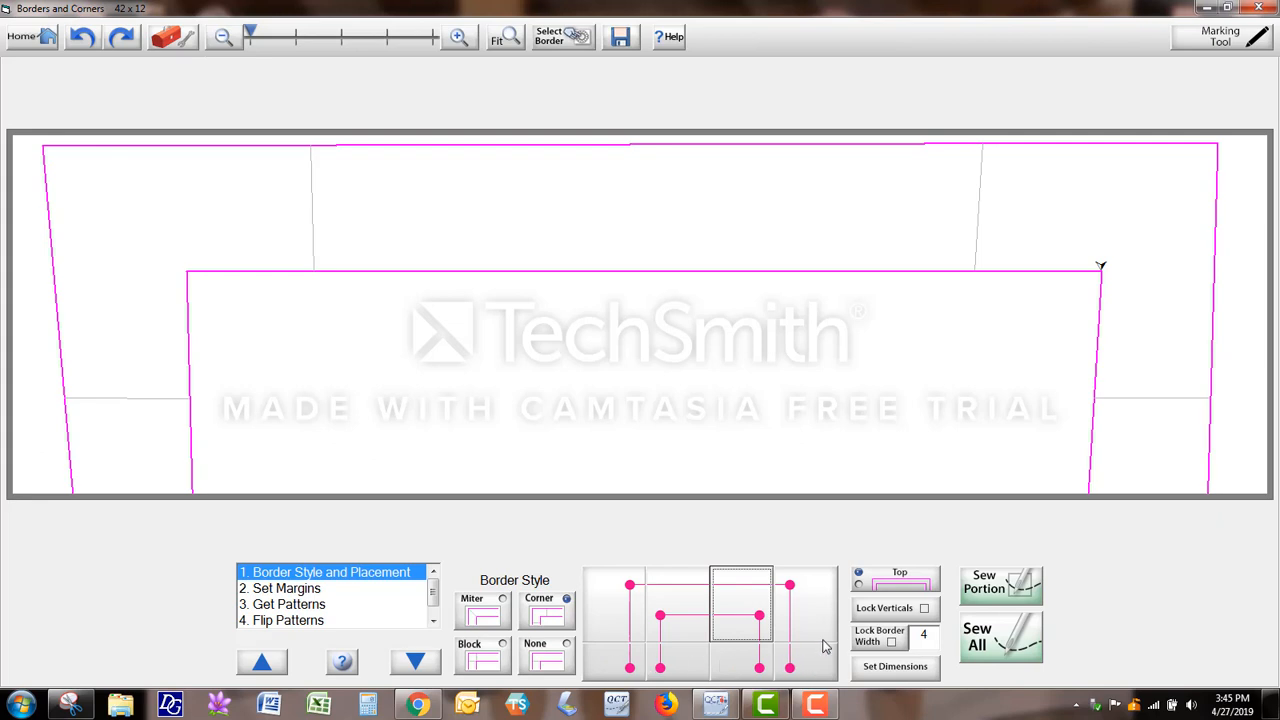
Step: Reposition the top border's inner right corner with Lock Verticals enabled, and turn the vertical lock off again
{"action": "left_click", "coordinate": [924, 609]}
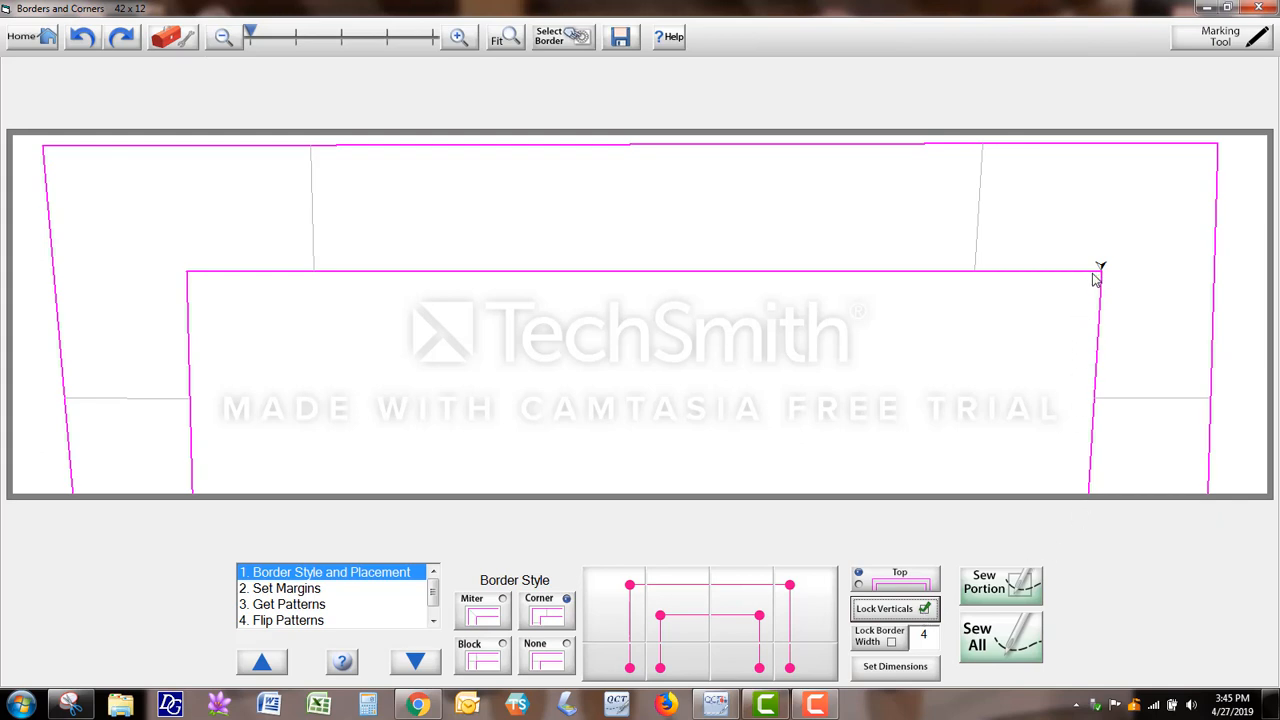
{"action": "left_click", "coordinate": [755, 622]}
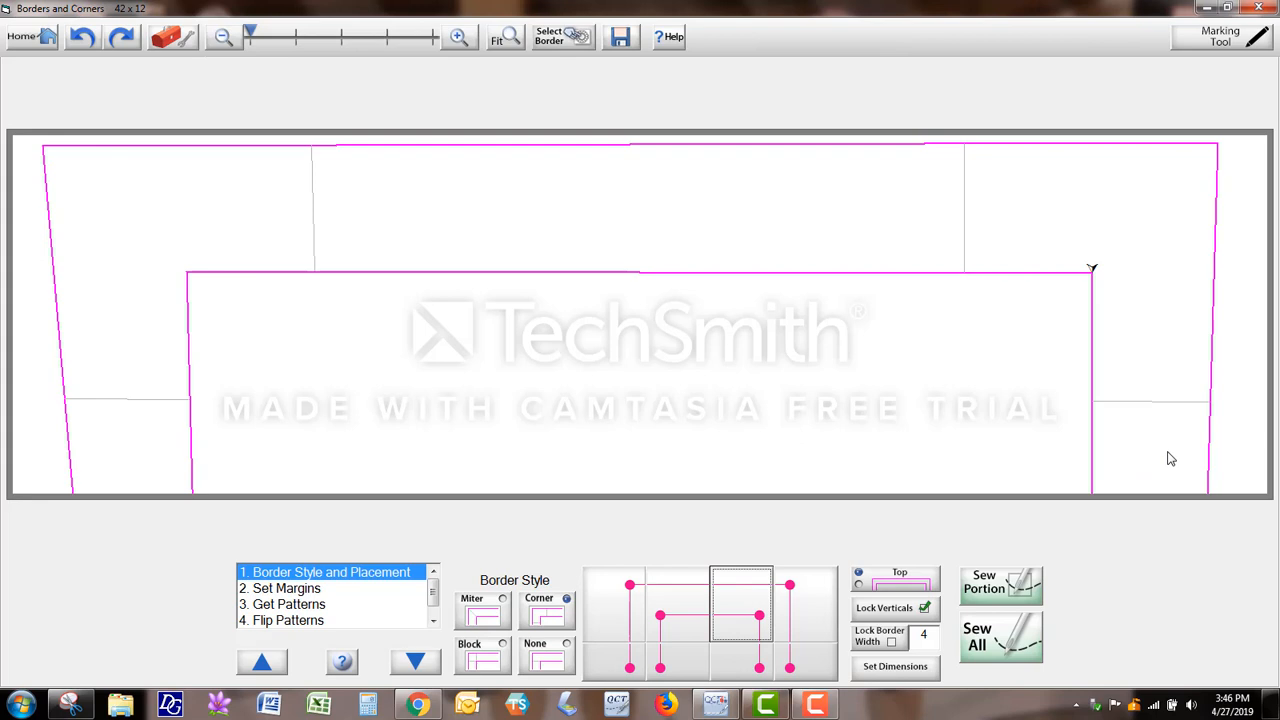
{"action": "left_click", "coordinate": [923, 609]}
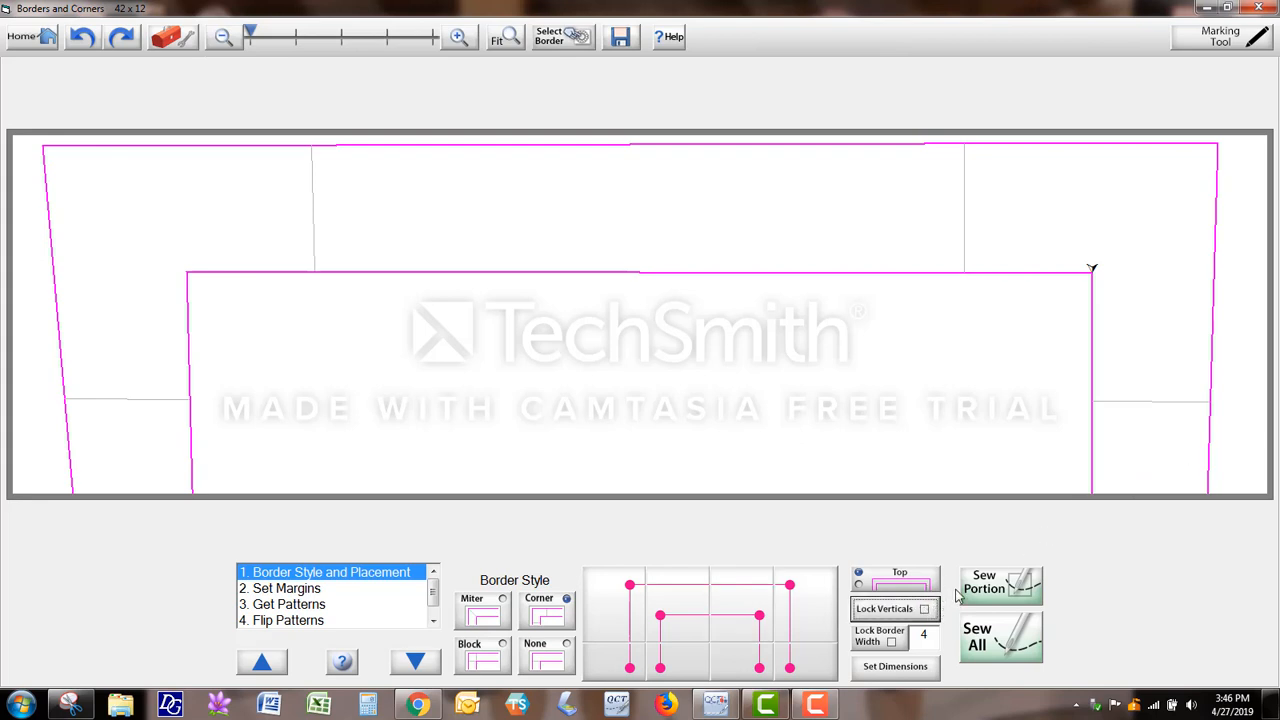
Step: Place the lower end points of the top border's outer right and outer left sides at the sewing area's lower edge
{"action": "left_click", "coordinate": [1216, 486]}
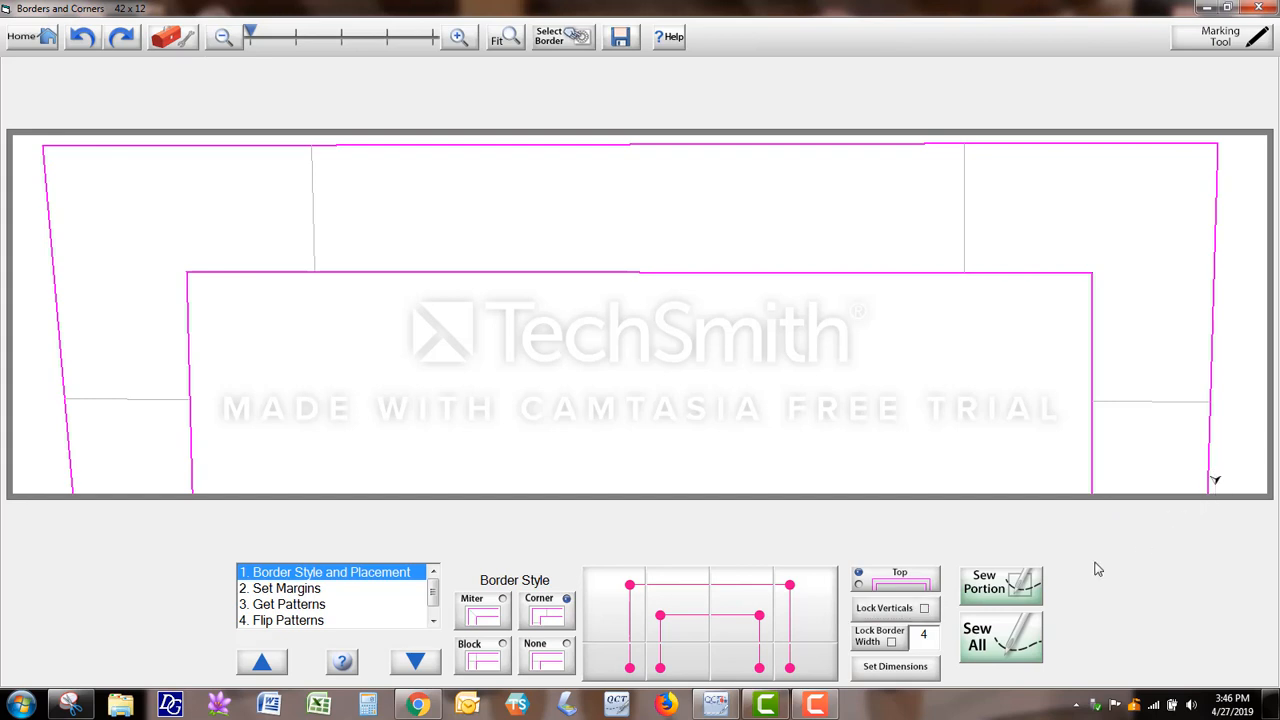
{"action": "left_click", "coordinate": [812, 666]}
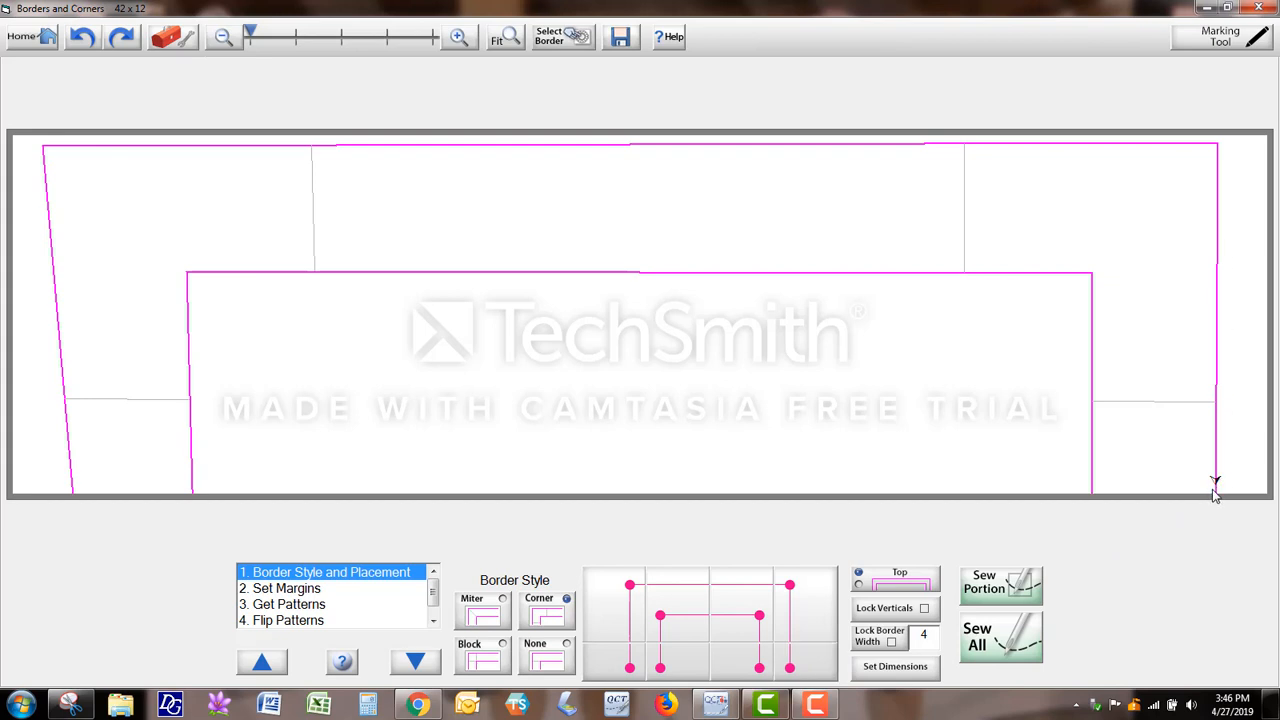
{"action": "left_click", "coordinate": [812, 660]}
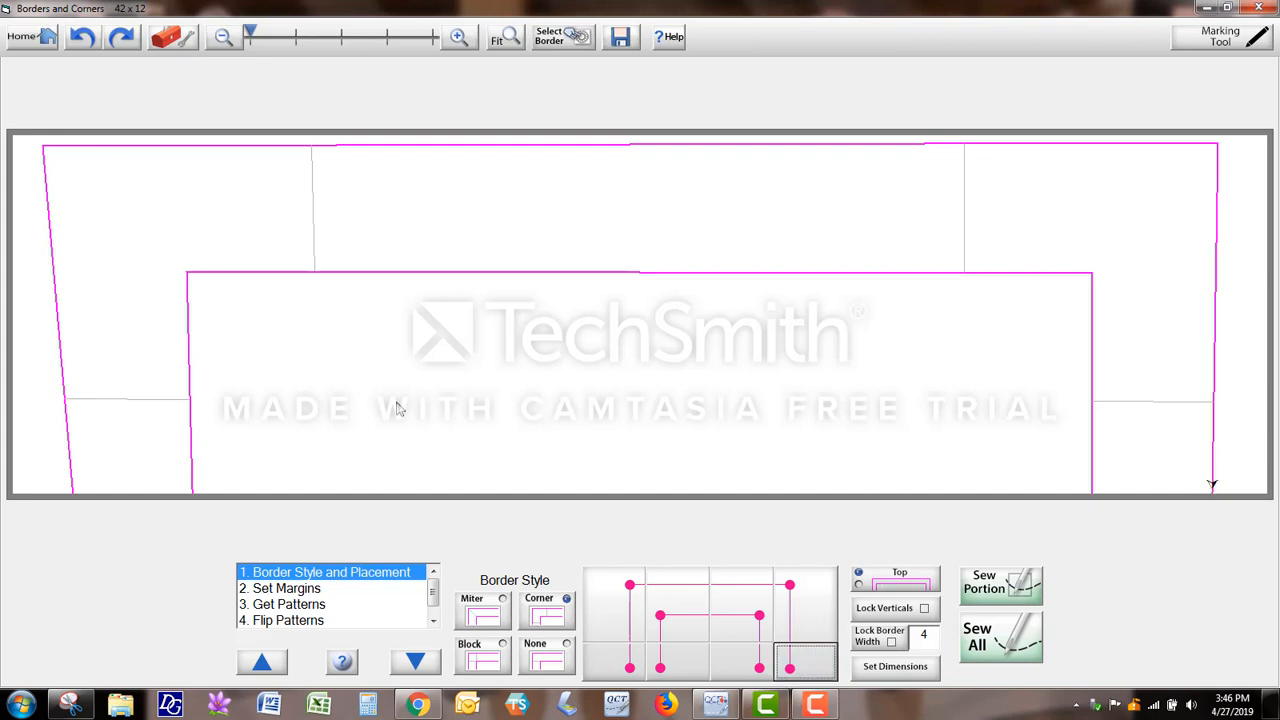
{"action": "left_click", "coordinate": [47, 490]}
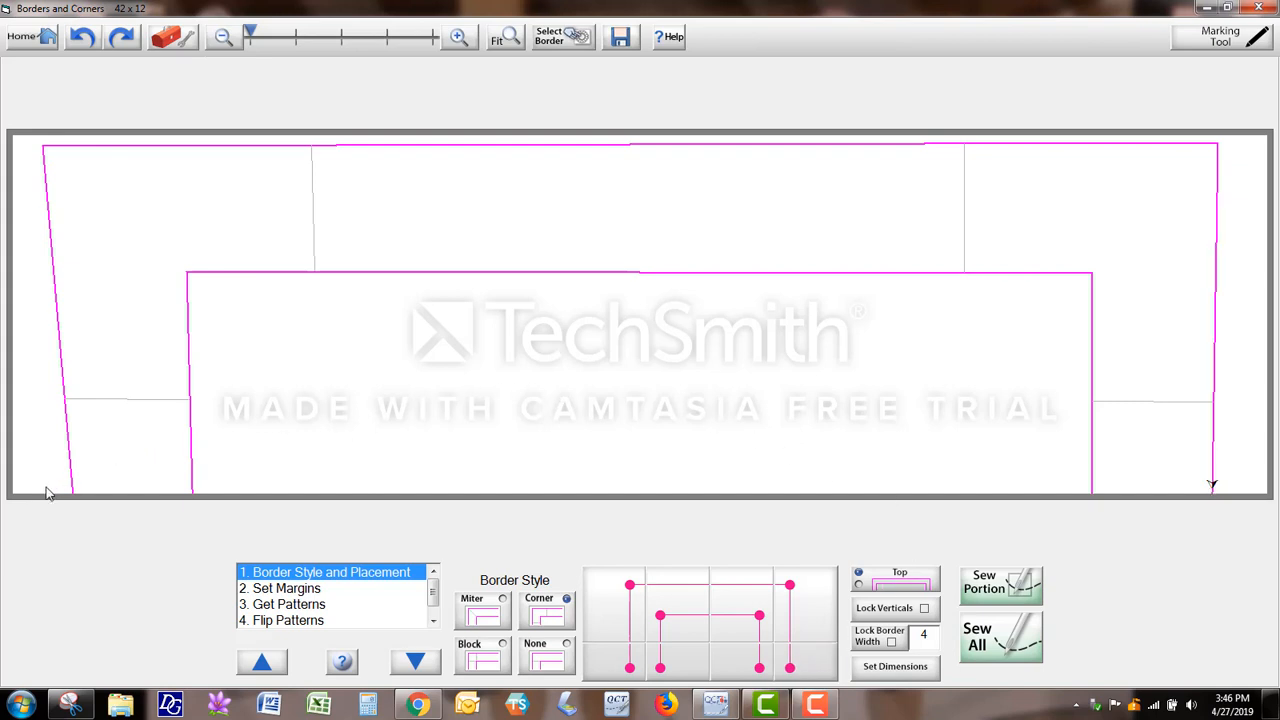
{"action": "left_click", "coordinate": [627, 670]}
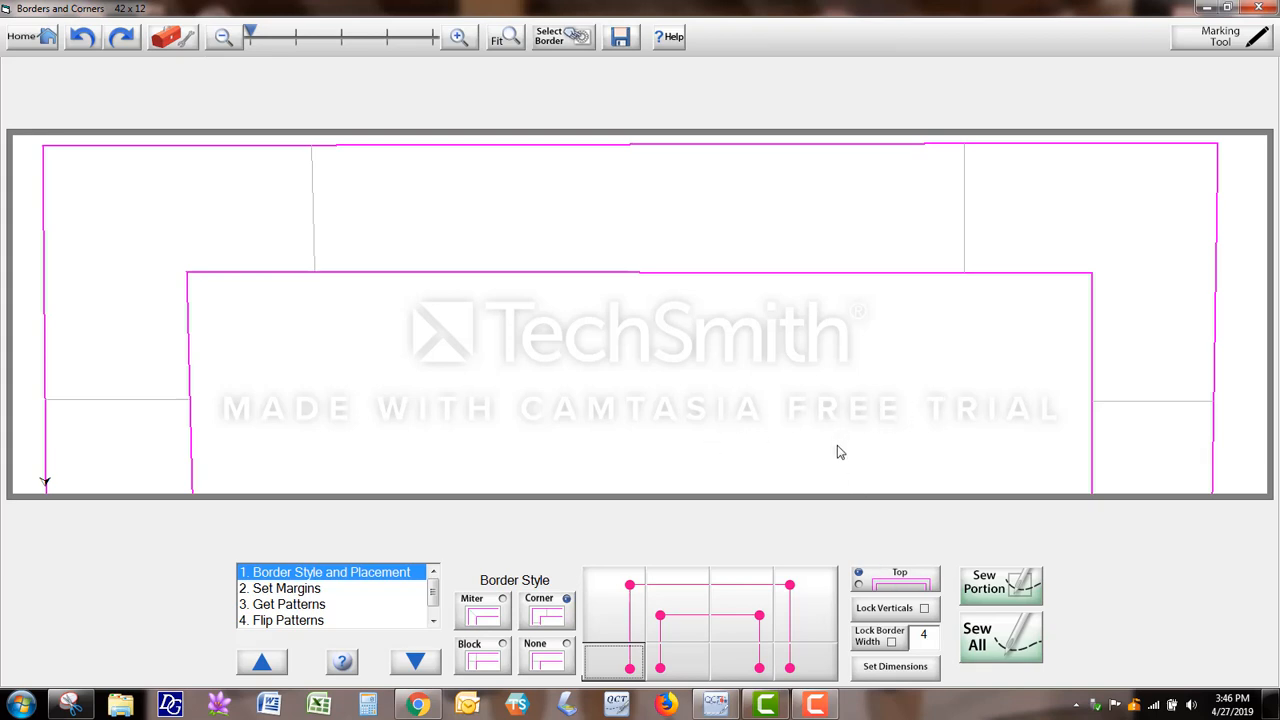
Step: Switch border placement to the Bottom edge and place its outer right corner in the sewing area's lower-right corner, with the inner right corner diagonally inside
{"action": "left_click", "coordinate": [895, 585]}
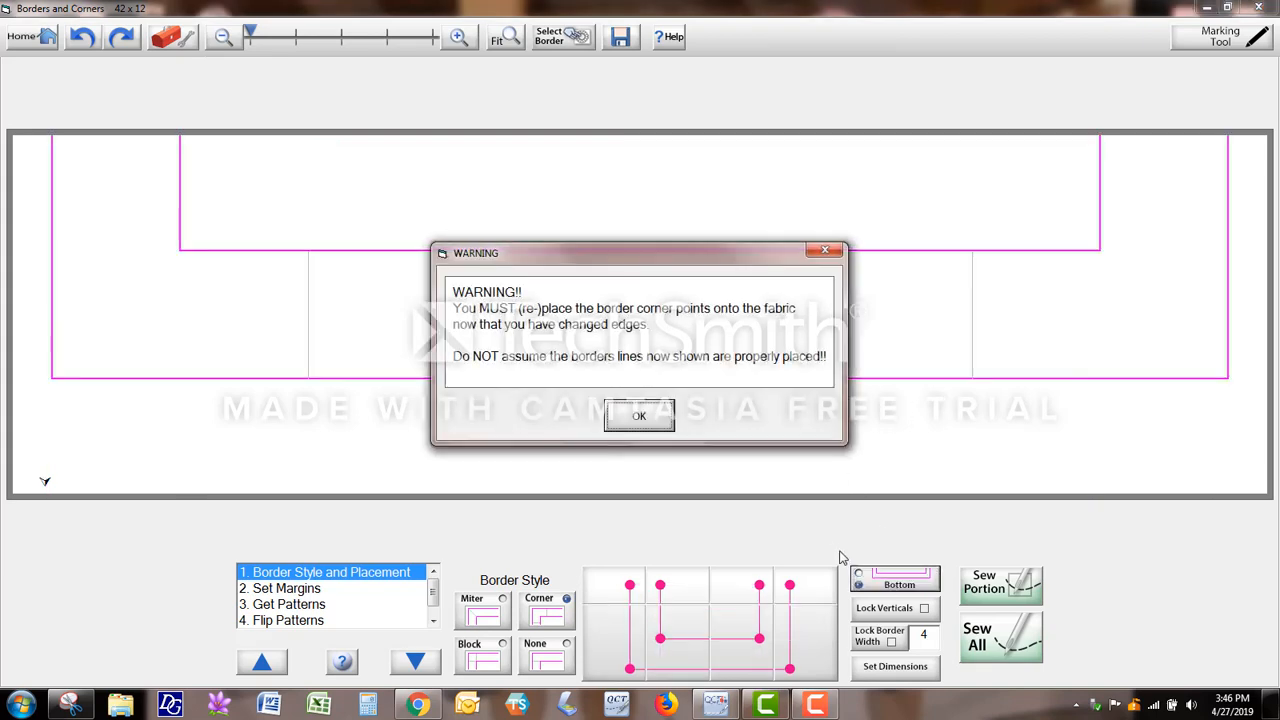
{"action": "left_click", "coordinate": [655, 420]}
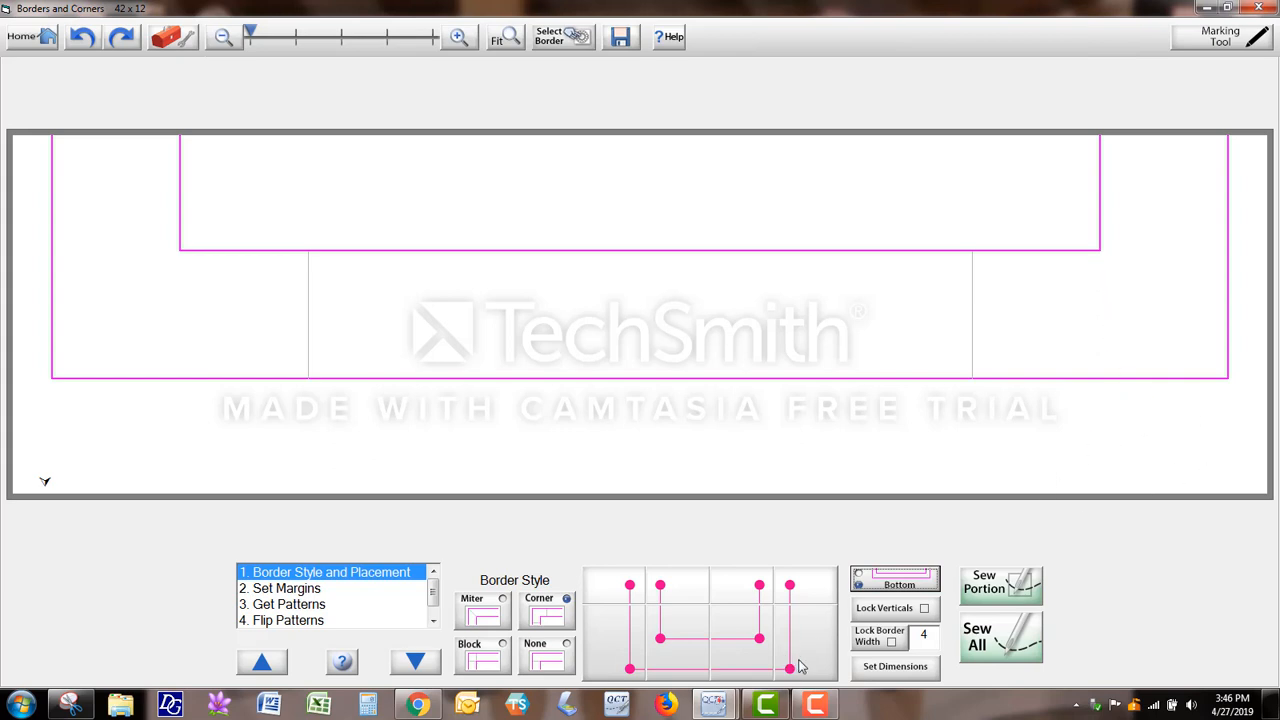
{"action": "left_click", "coordinate": [1242, 478]}
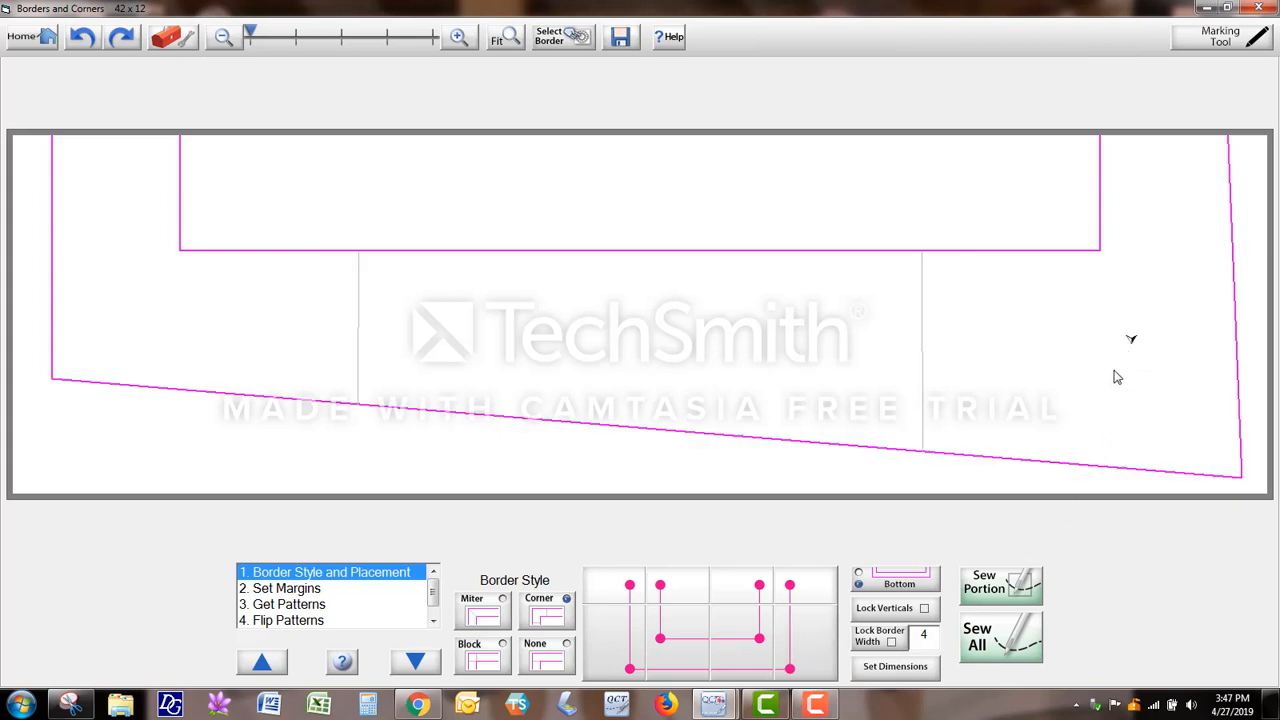
{"action": "left_click", "coordinate": [757, 632]}
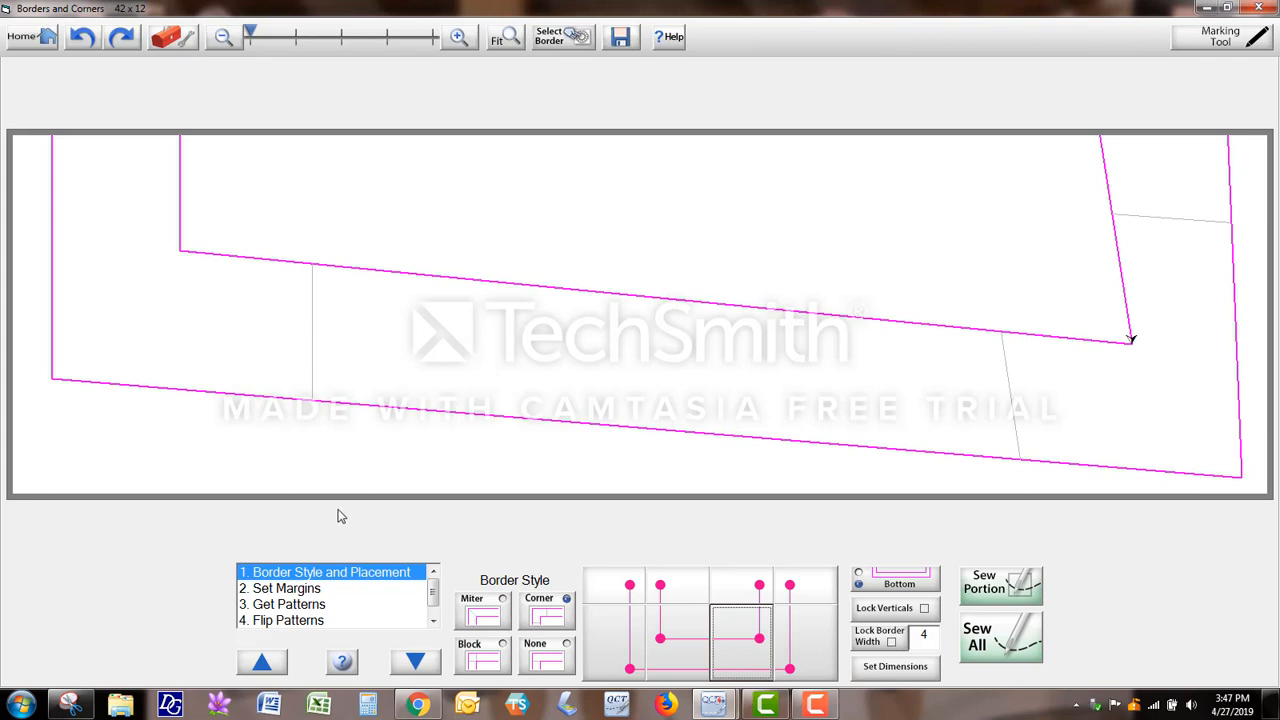
Step: Place the bottom border's outer left corner in the sewing area's lower-left corner and its inner left corner level with the inner right one
{"action": "left_click", "coordinate": [50, 478]}
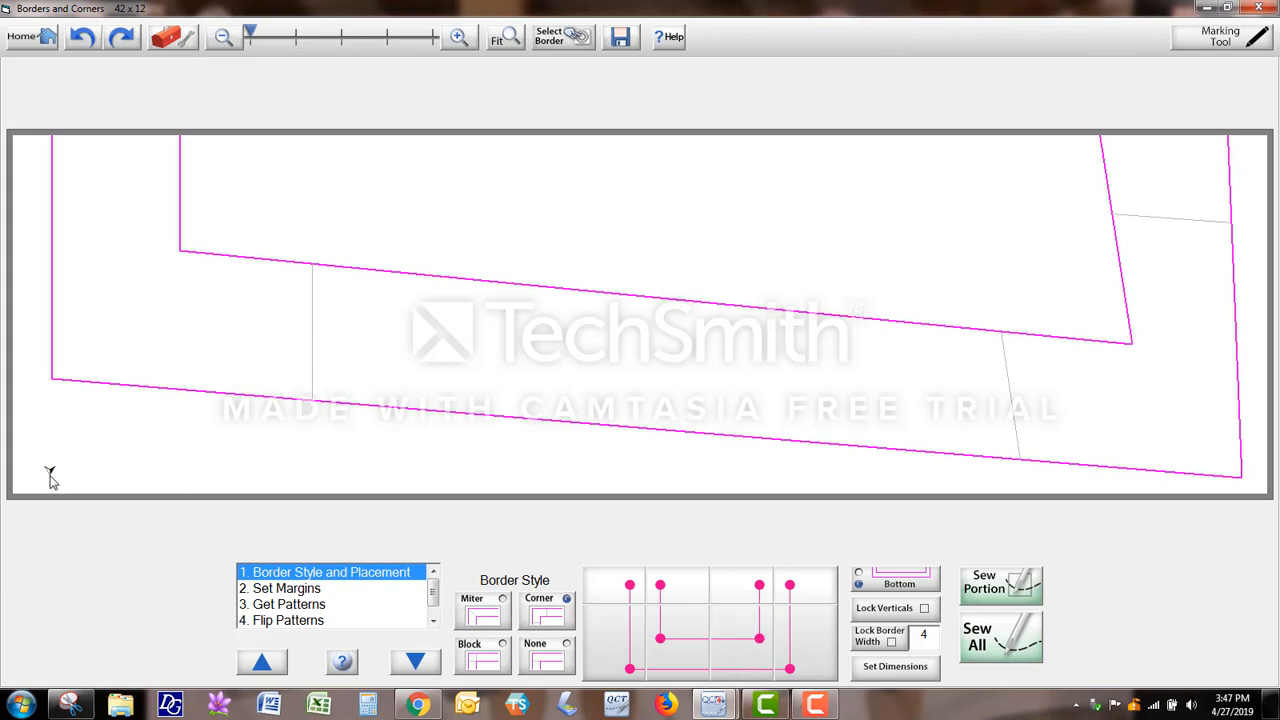
{"action": "left_click", "coordinate": [626, 663]}
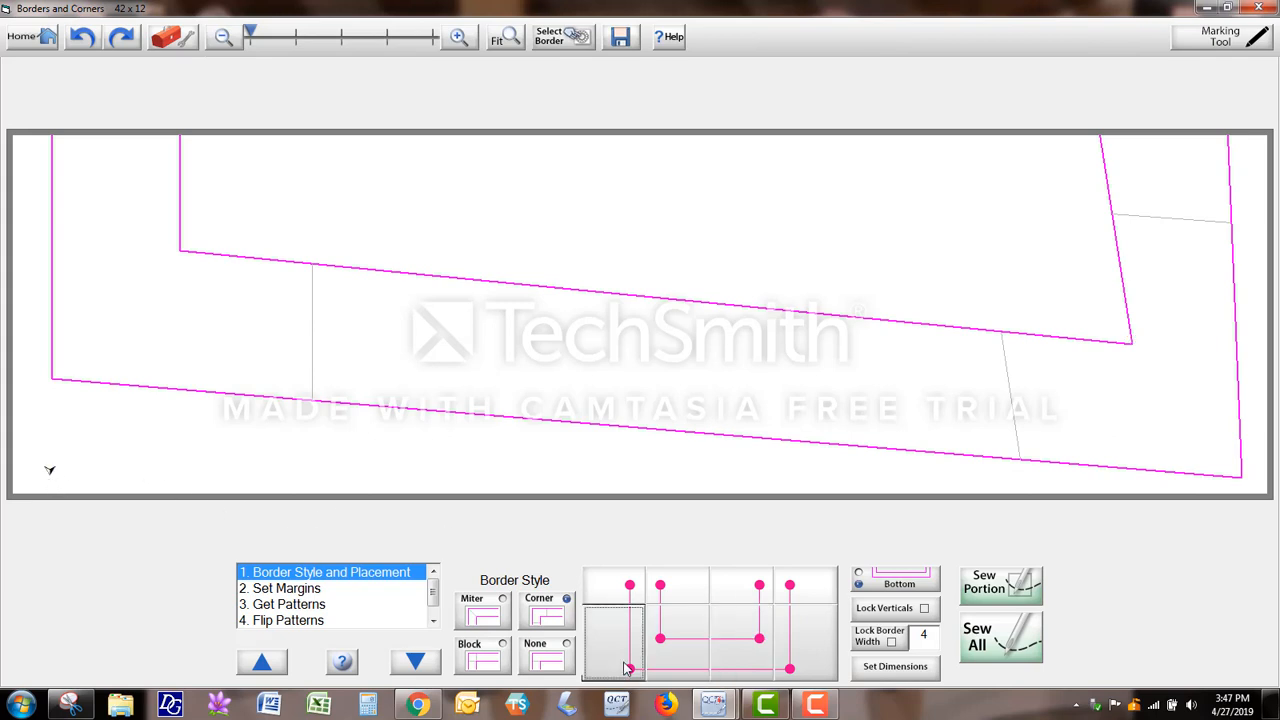
{"action": "left_click", "coordinate": [166, 345]}
{"action": "left_click", "coordinate": [670, 632]}
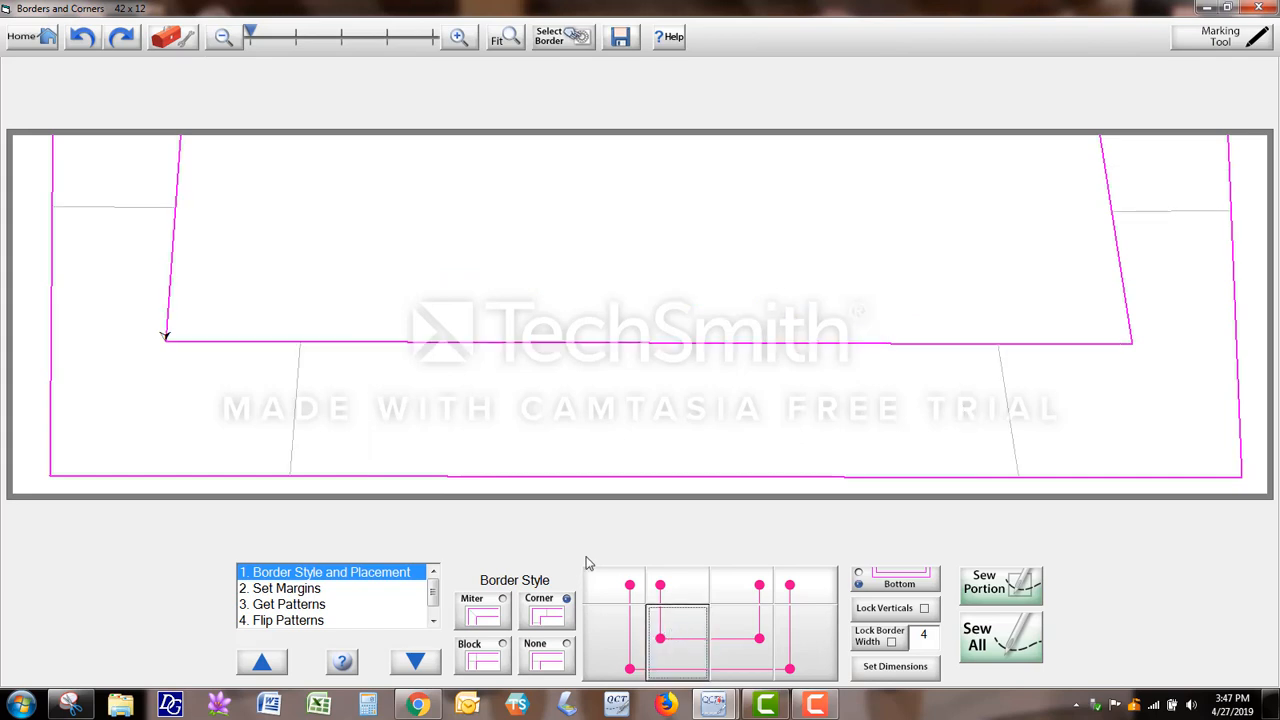
Step: Place the upper end points of the bottom border's inner left, inner right and outer right sides at the sewing area's upper edge
{"action": "left_click", "coordinate": [176, 139]}
{"action": "left_click", "coordinate": [670, 596]}
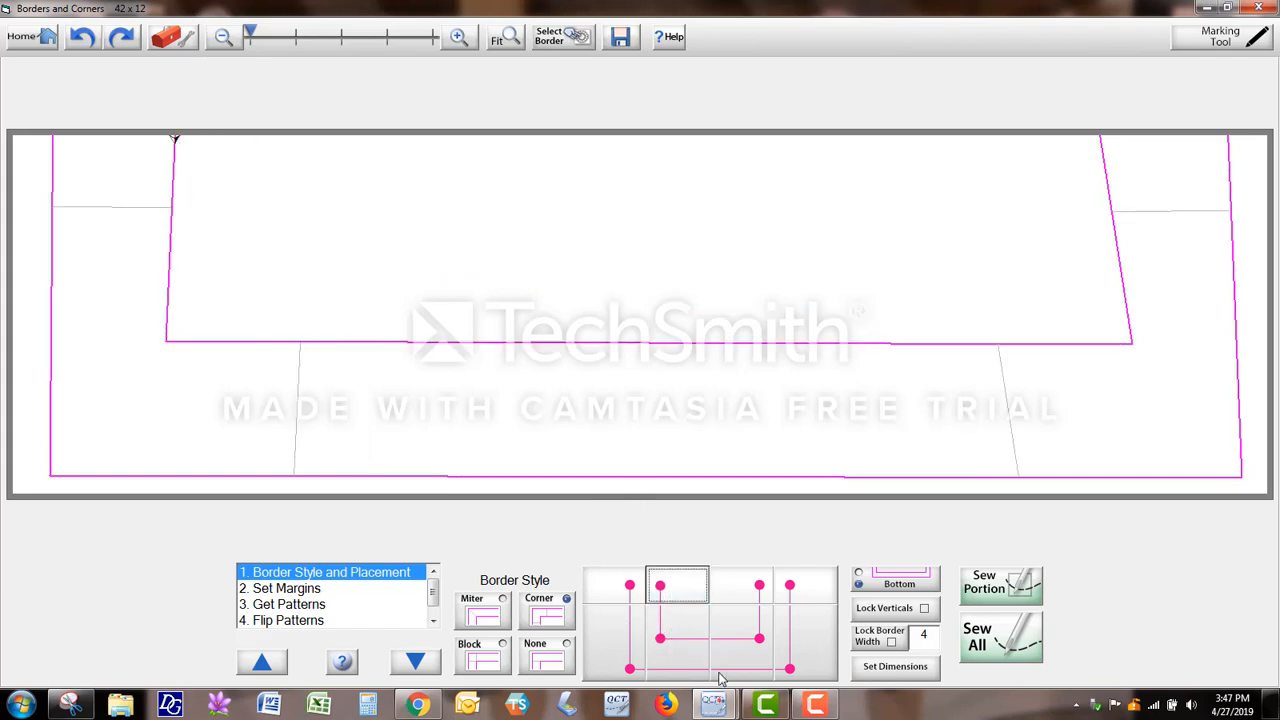
{"action": "left_click", "coordinate": [1124, 150]}
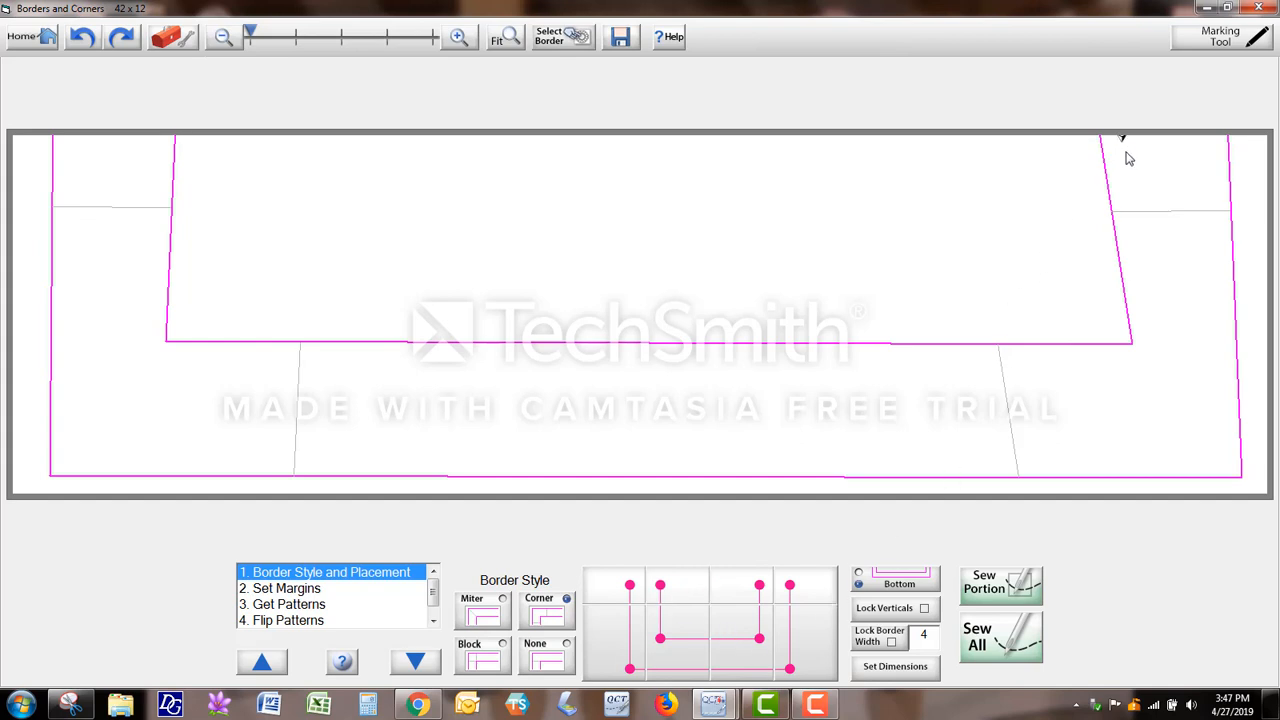
{"action": "left_click", "coordinate": [746, 597]}
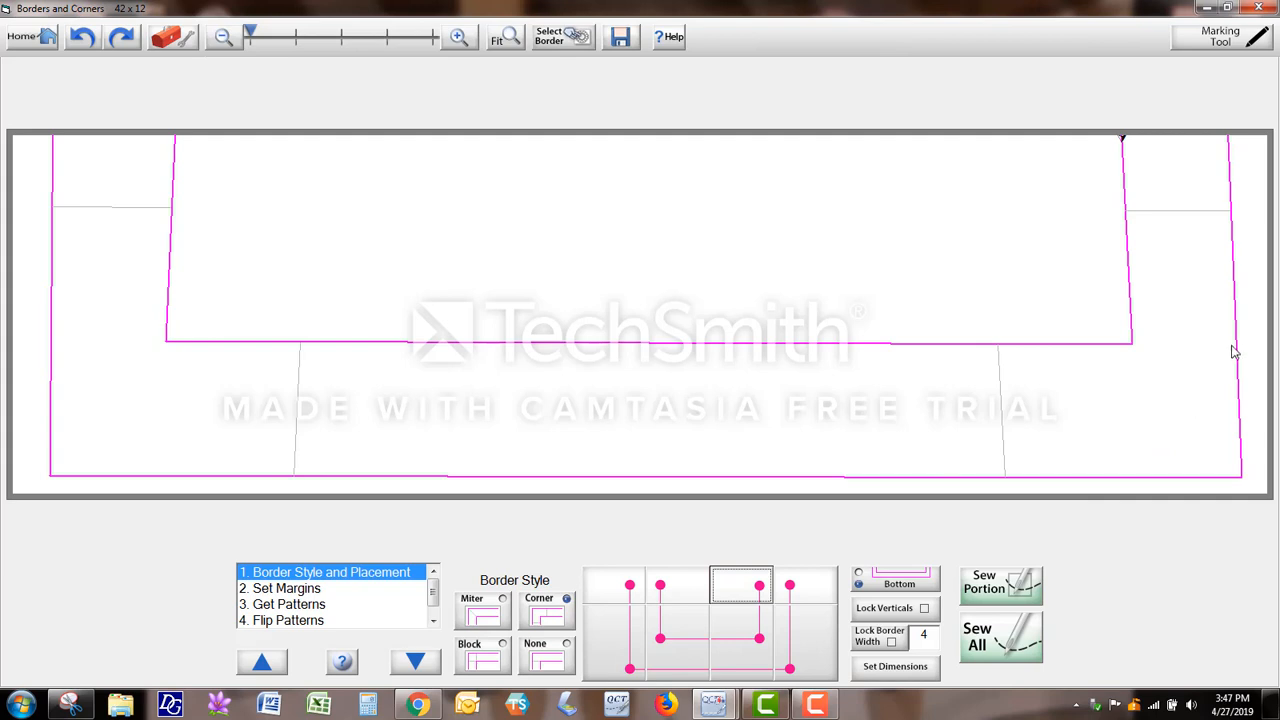
{"action": "left_click", "coordinate": [1240, 147]}
{"action": "left_click", "coordinate": [797, 598]}
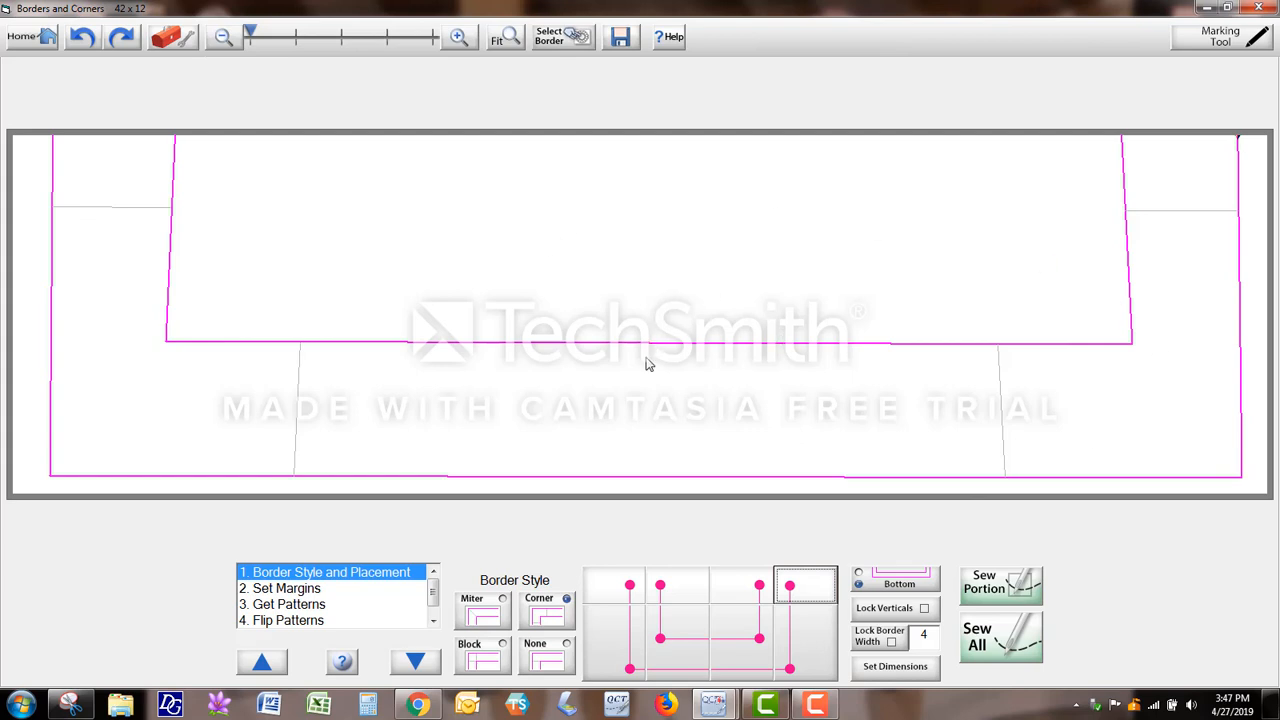
Step: Switch border placement back to the Top edge and acknowledge that the corner points need re-placing
{"action": "left_click", "coordinate": [888, 586]}
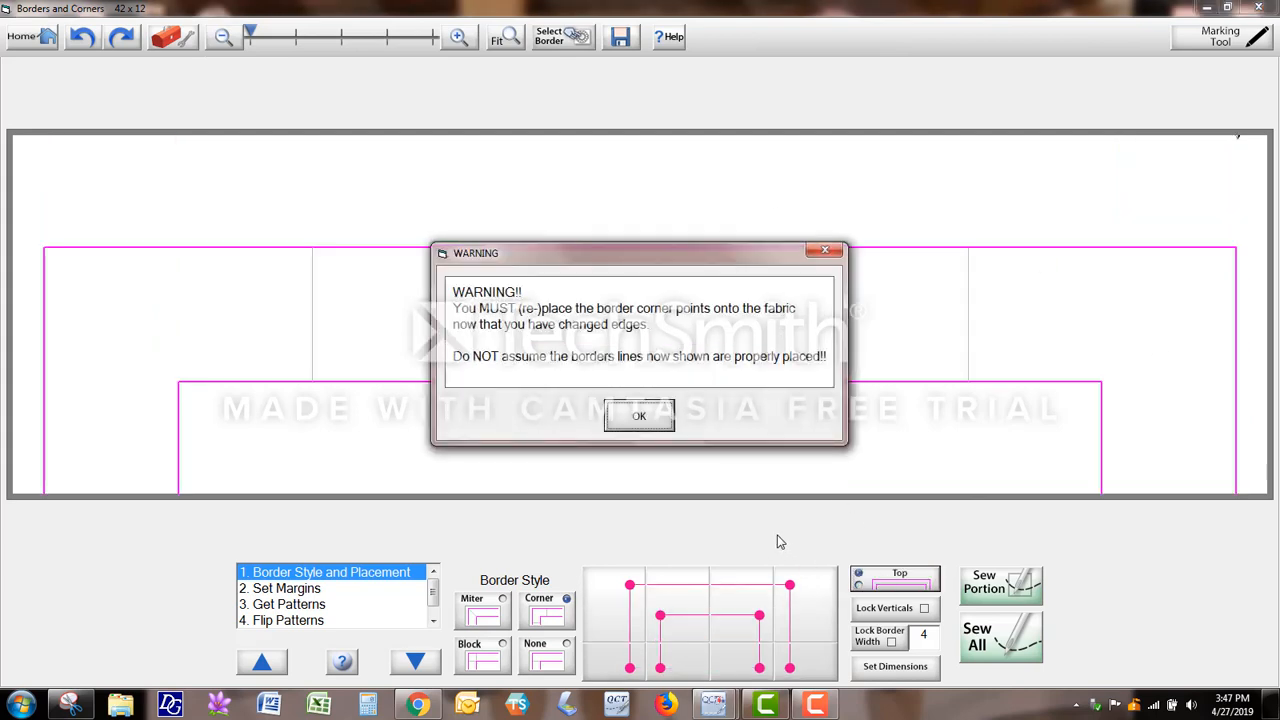
{"action": "left_click", "coordinate": [640, 422]}
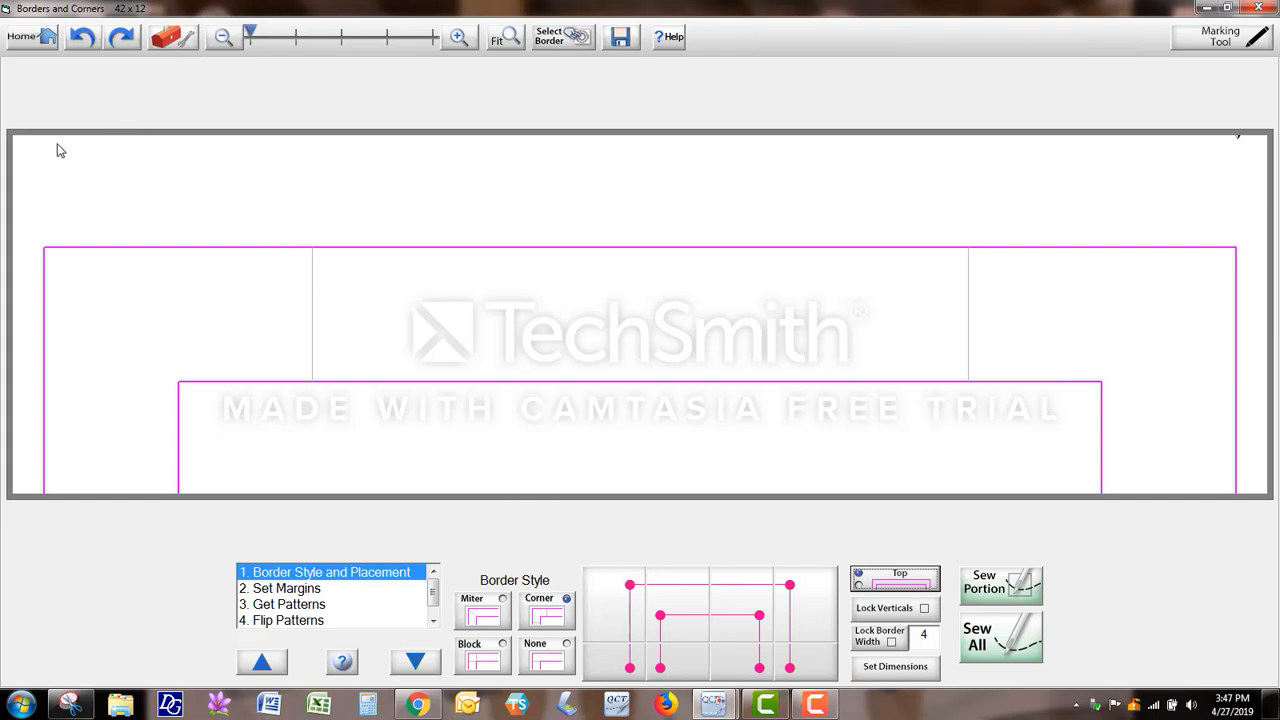
Step: Place the top border's outer left corner in the sewing area's upper-left corner and its inner left corner diagonally inside
{"action": "left_click", "coordinate": [32, 149]}
{"action": "left_click", "coordinate": [623, 622]}
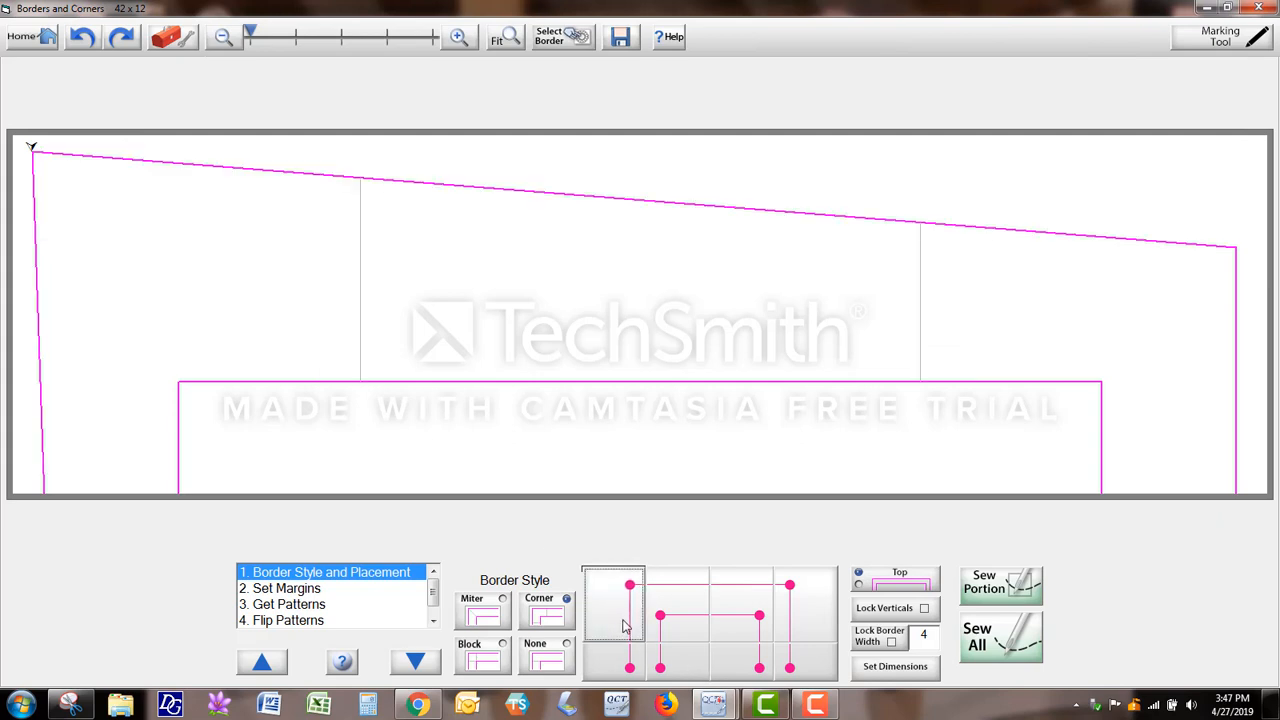
{"action": "left_click", "coordinate": [167, 283]}
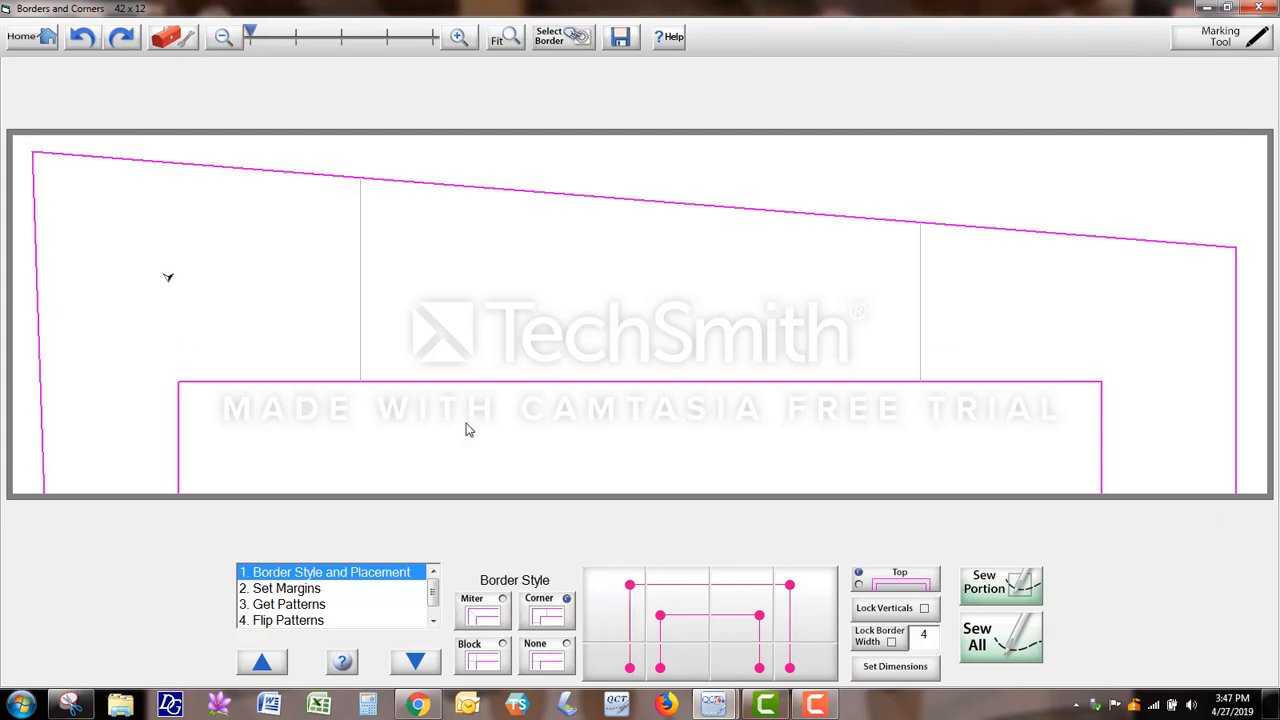
{"action": "left_click", "coordinate": [672, 617]}
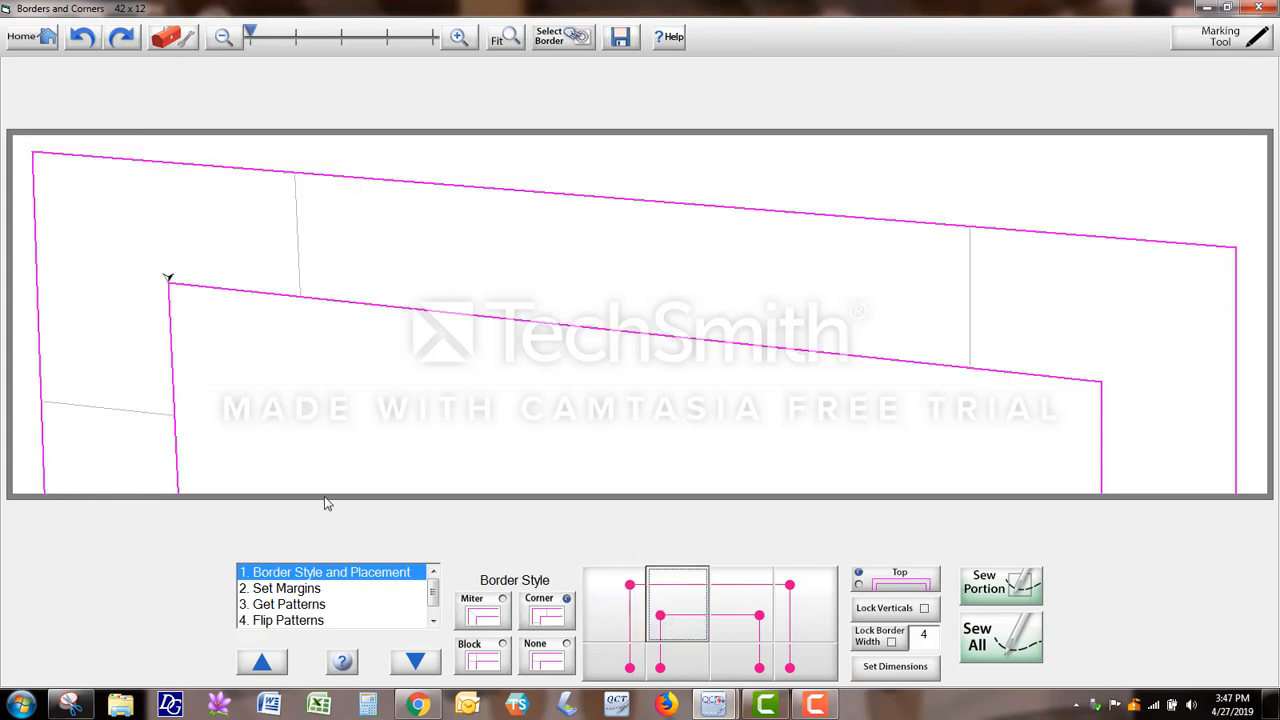
Step: Lock the verticals and re-place the top border's outer left and inner left corners so the left sides run straight down
{"action": "left_click", "coordinate": [897, 608]}
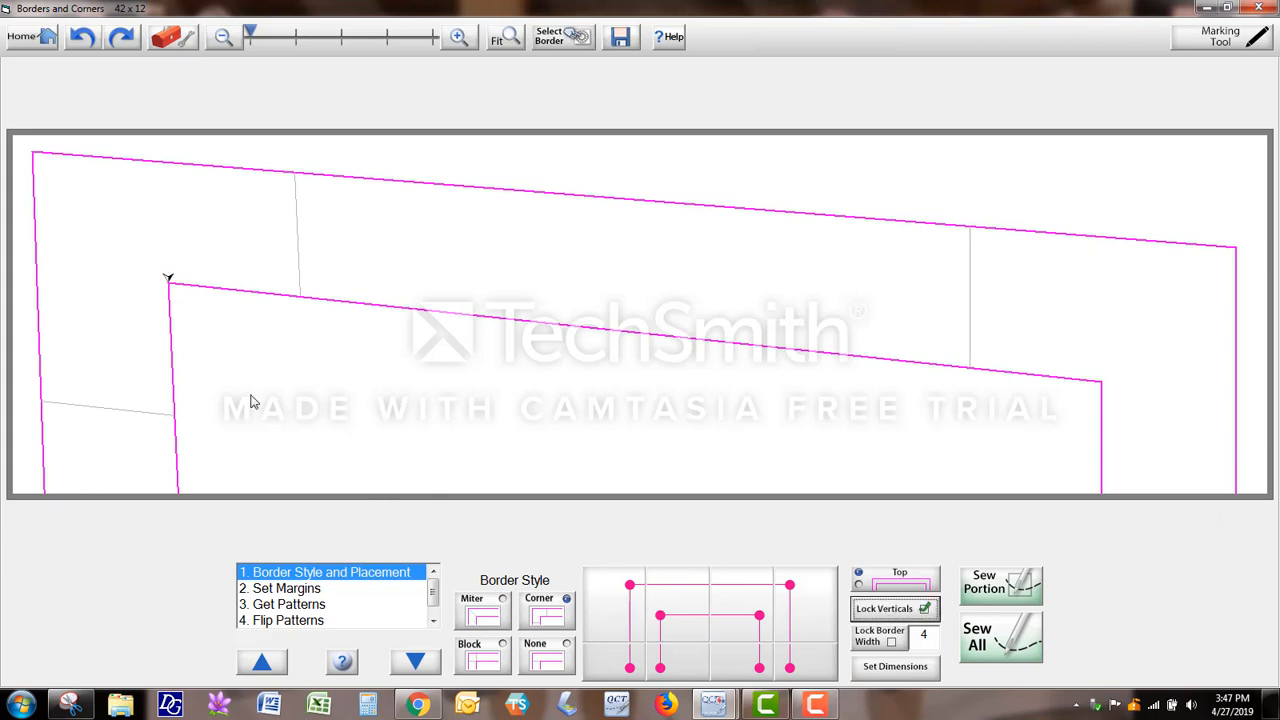
{"action": "left_click", "coordinate": [624, 607]}
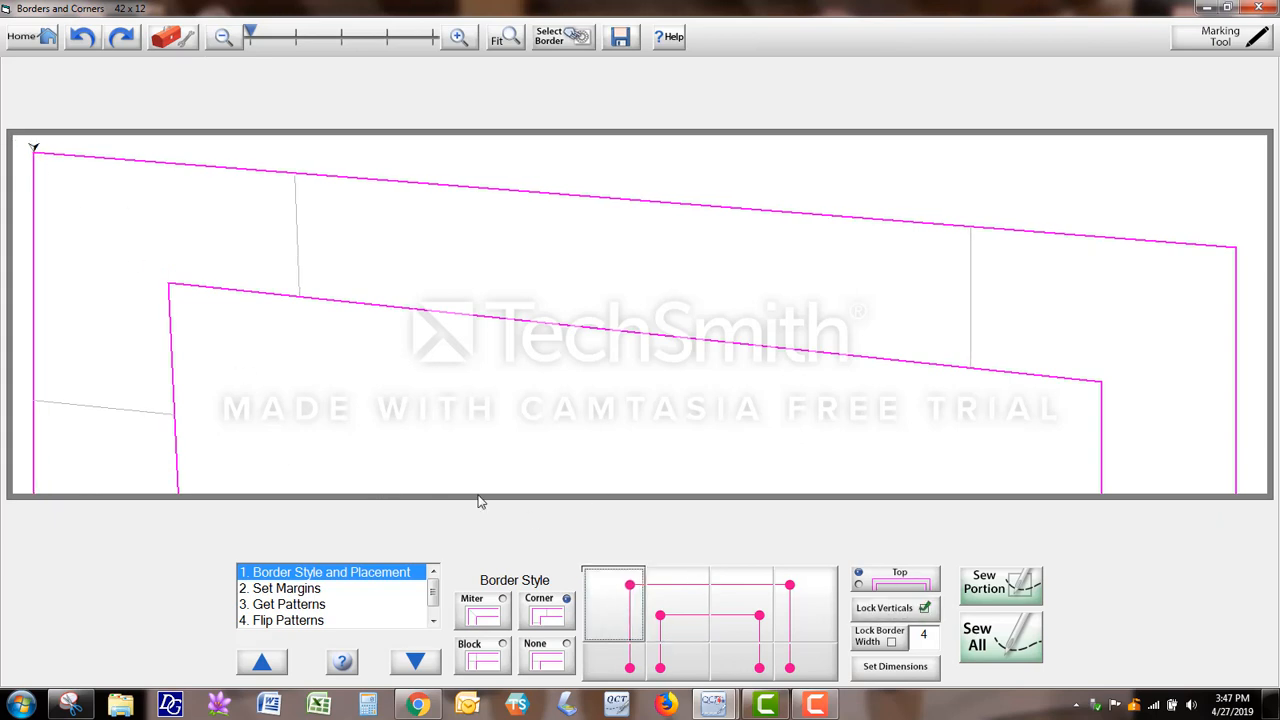
{"action": "left_click", "coordinate": [674, 624]}
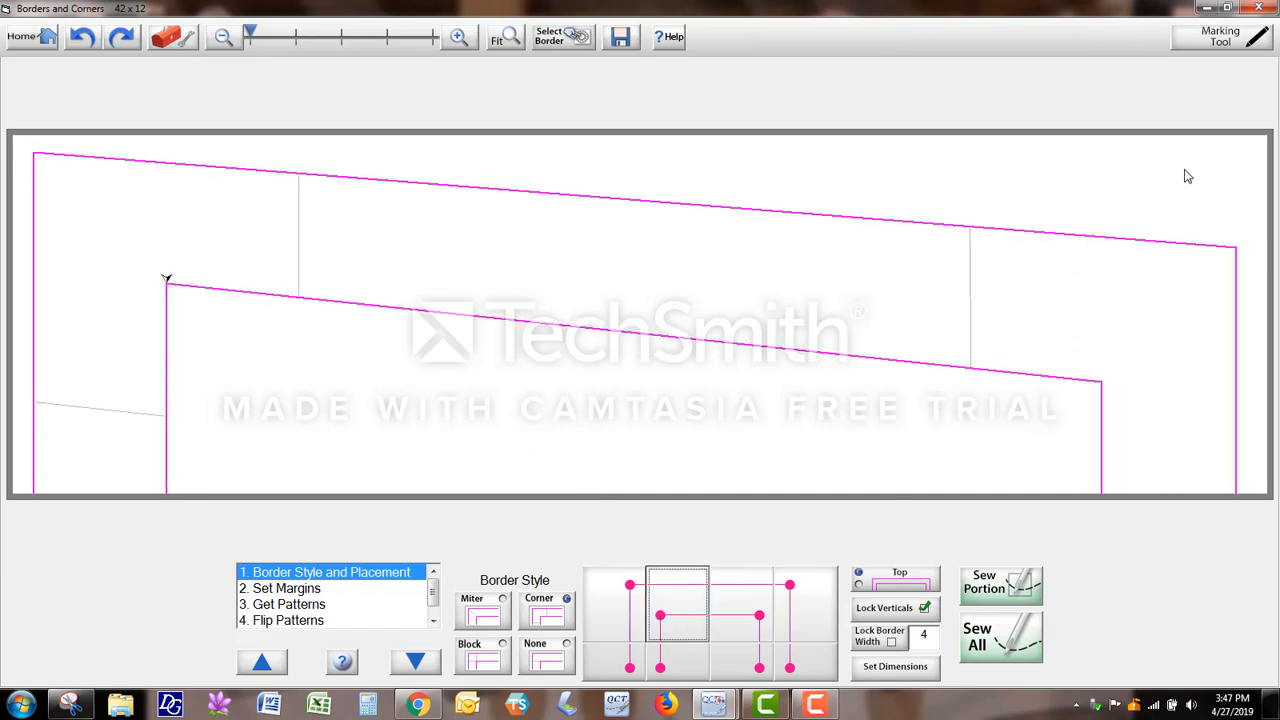
Step: Place the top border's outer right corner in the sewing area's upper-right corner and its inner right corner level with the inner left one
{"action": "left_click", "coordinate": [1221, 150]}
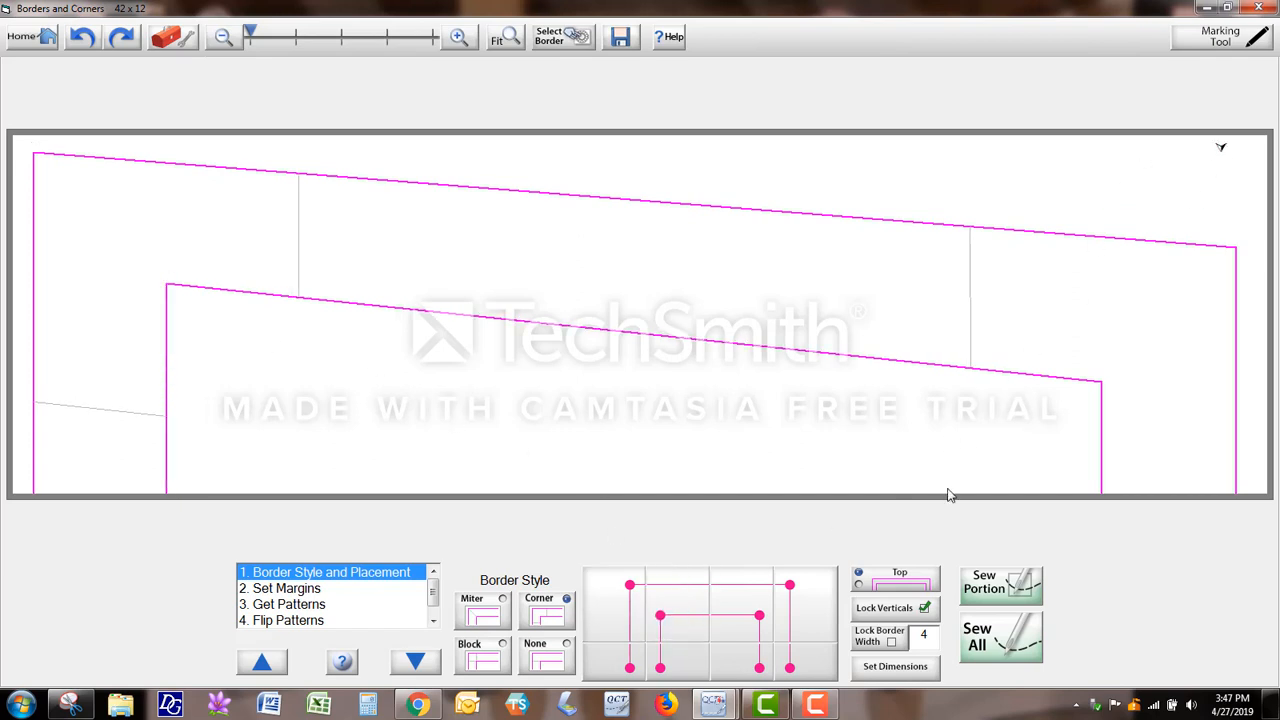
{"action": "left_click", "coordinate": [818, 600]}
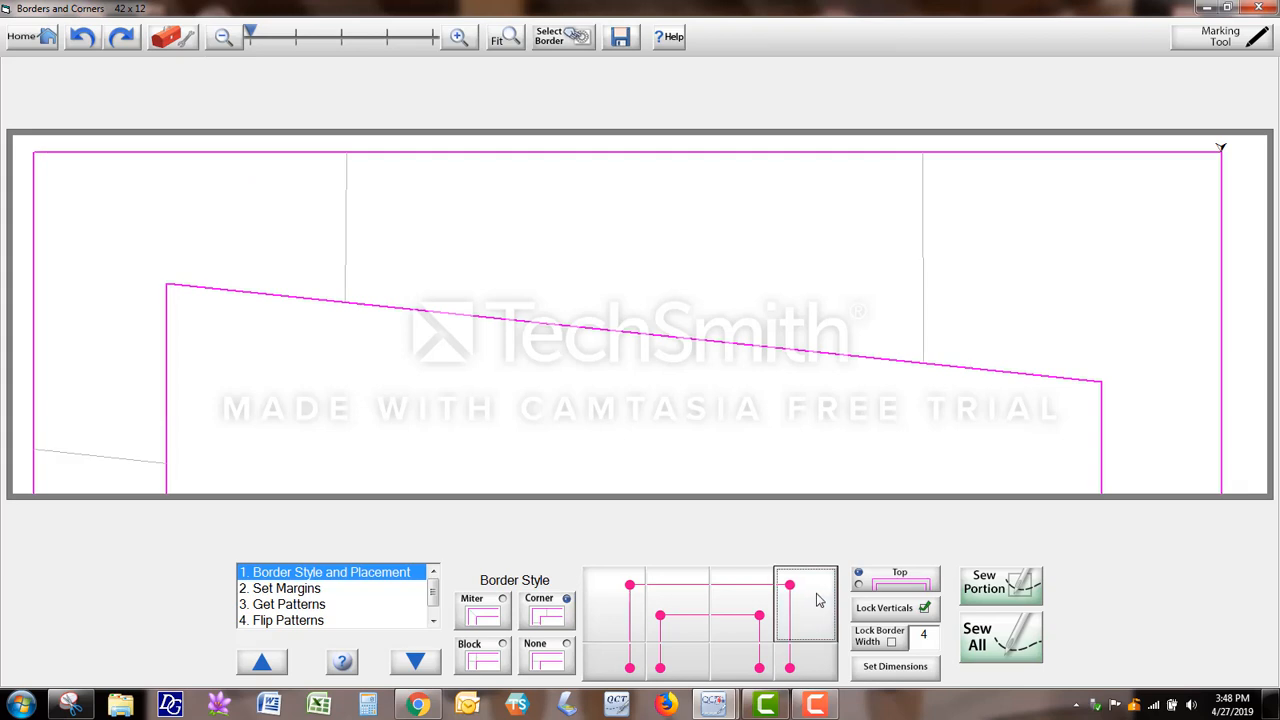
{"action": "left_click", "coordinate": [1108, 258]}
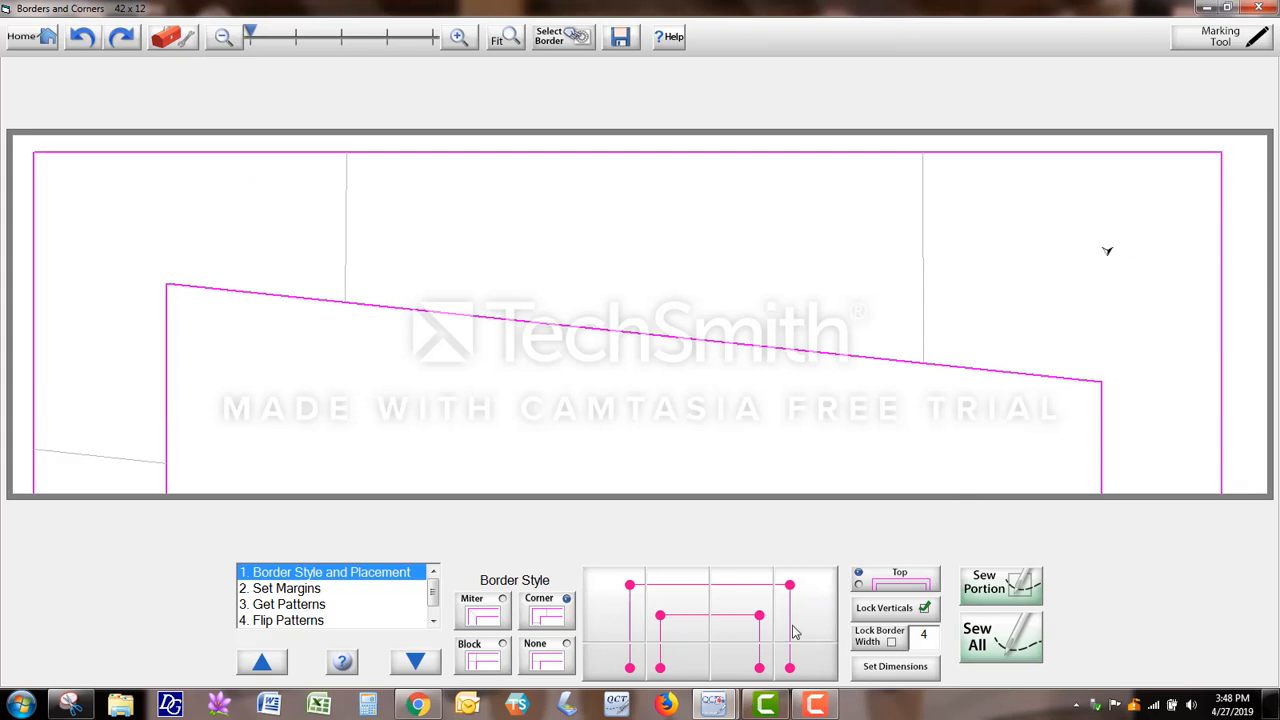
{"action": "left_click", "coordinate": [748, 619]}
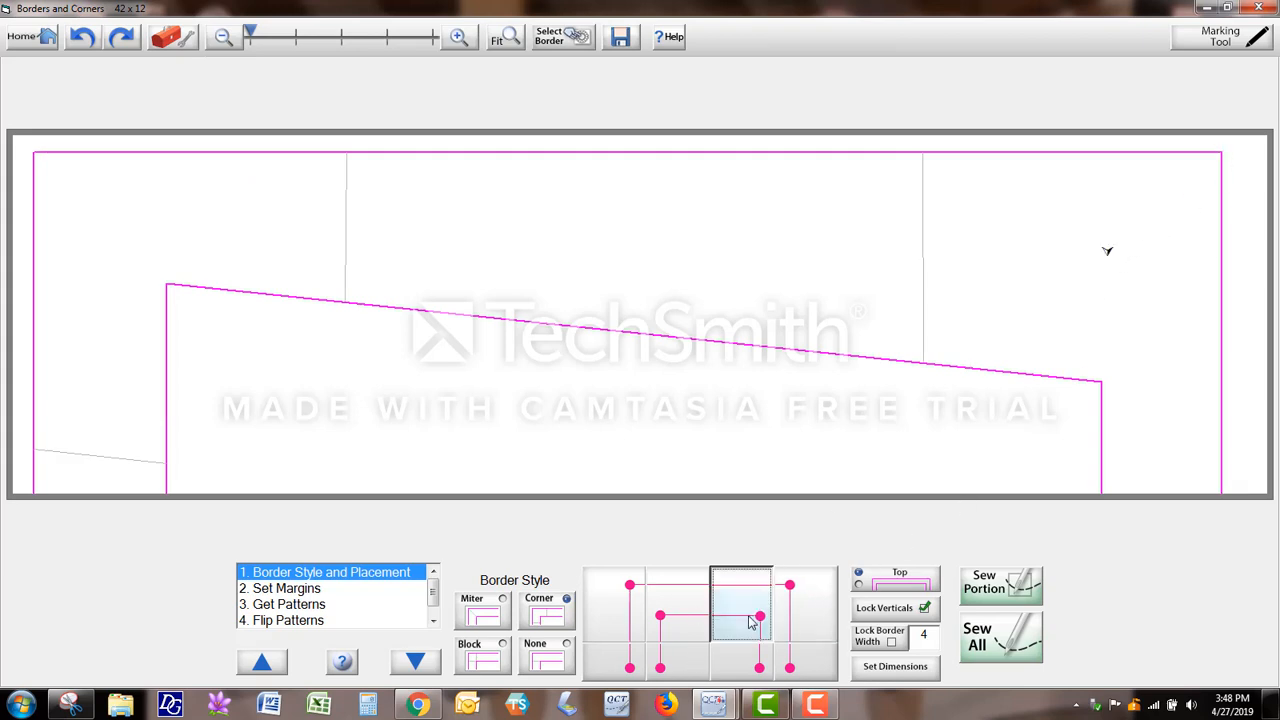
{"action": "left_click", "coordinate": [1105, 284]}
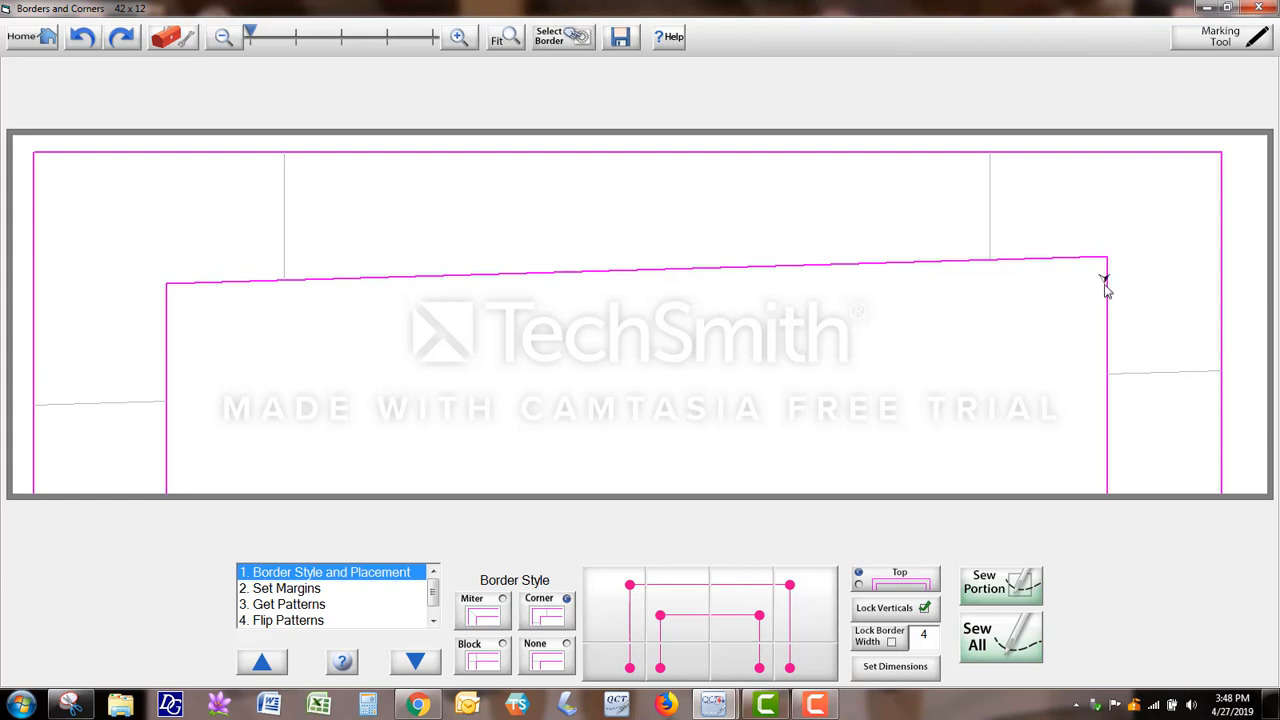
{"action": "left_click", "coordinate": [742, 627]}
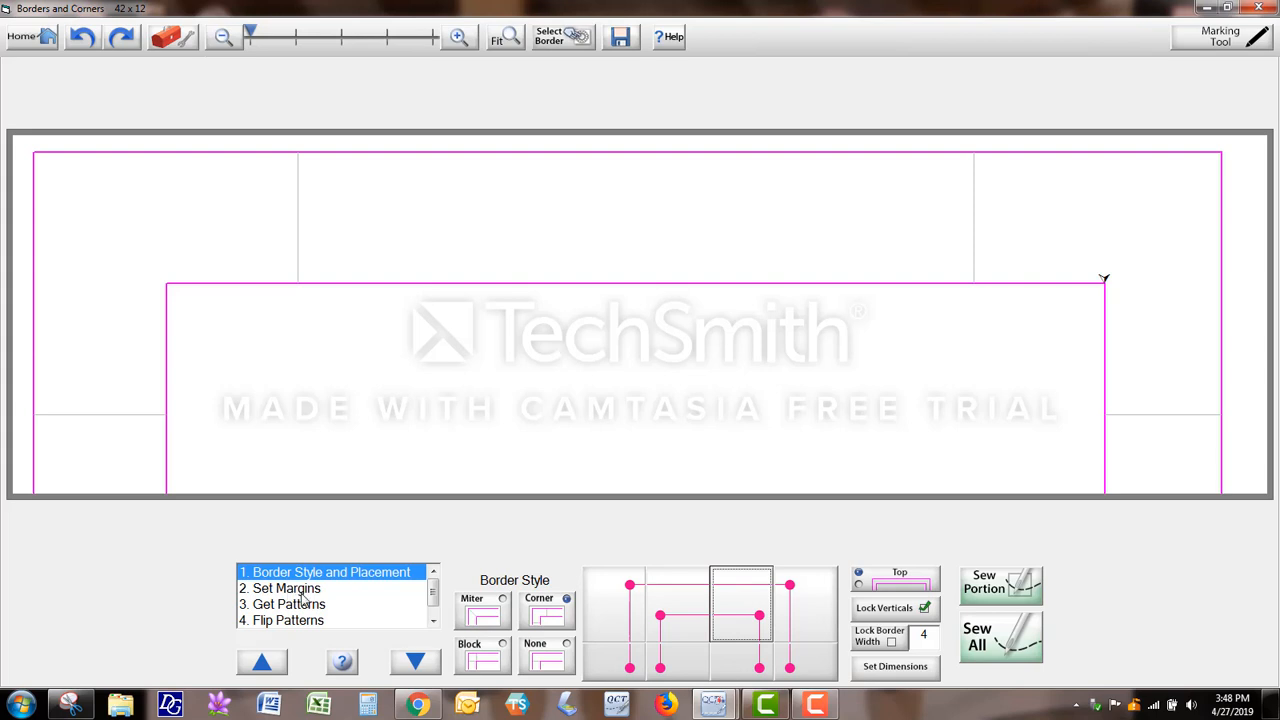
Step: Unlock the border margins and set the outer margin to 0.500 and the inner margin to 0.125
{"action": "left_click", "coordinate": [415, 662]}
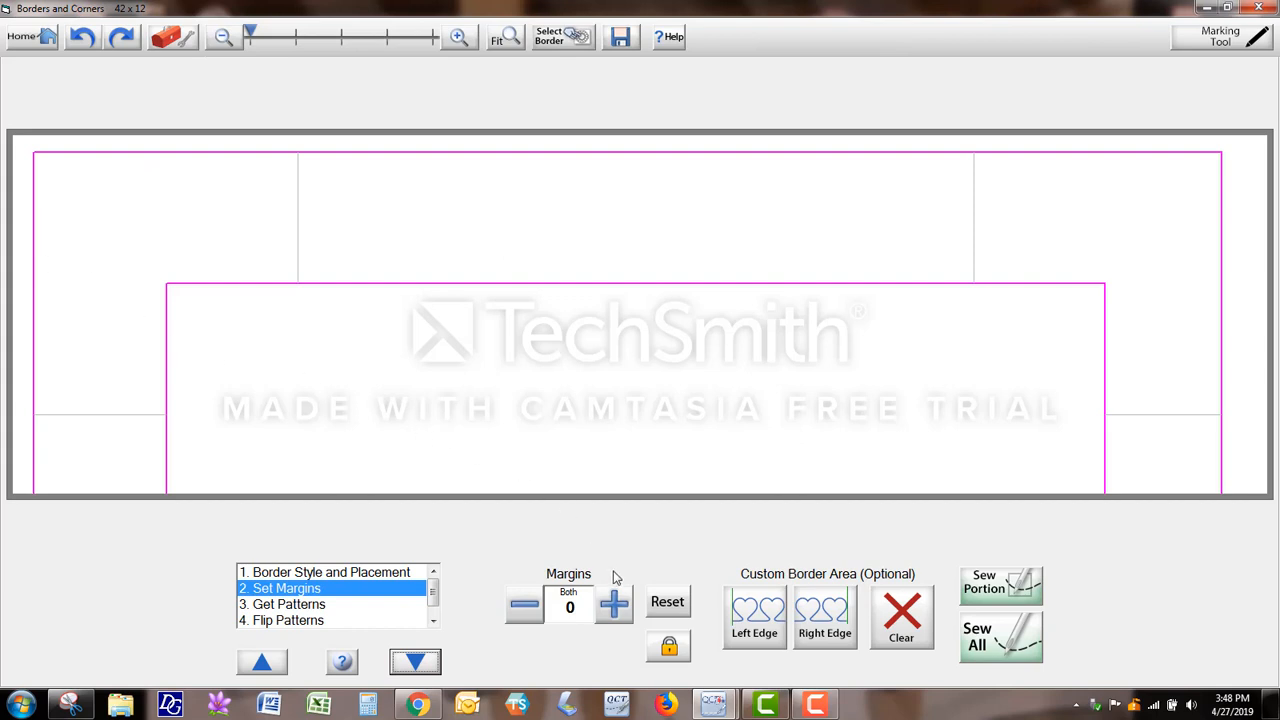
{"action": "left_click", "coordinate": [670, 650]}
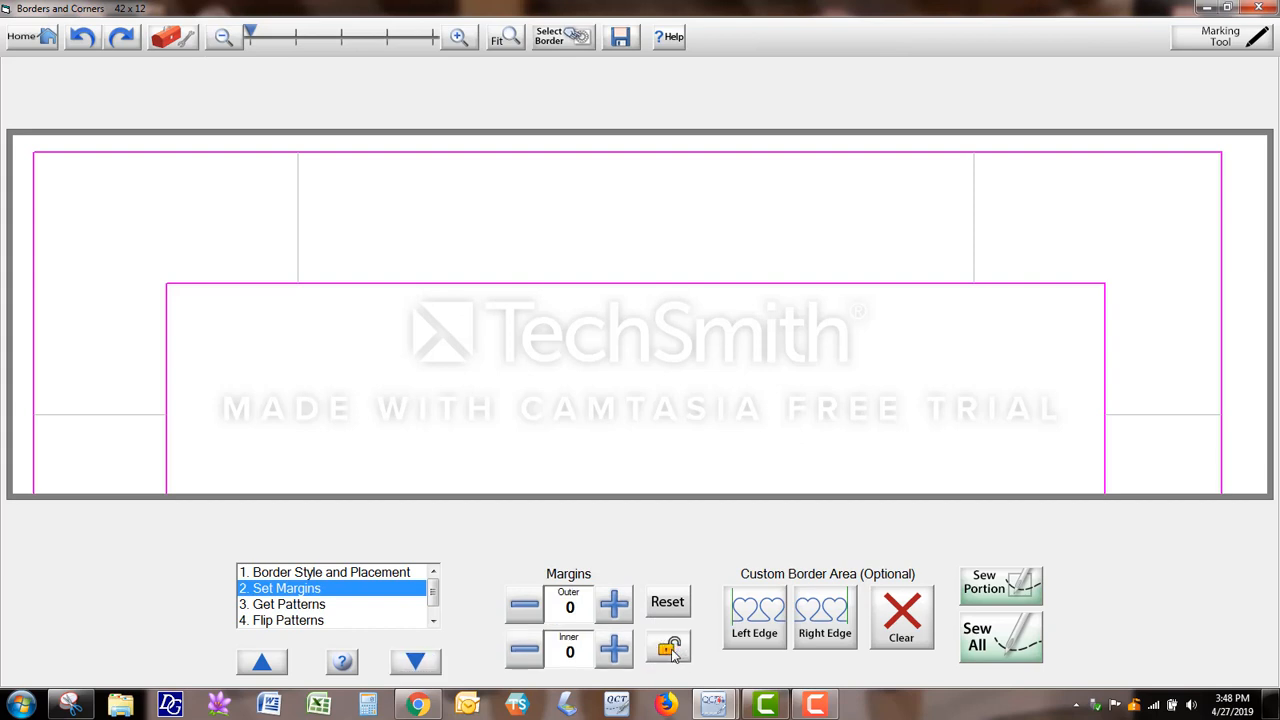
{"action": "left_click", "coordinate": [614, 606]}
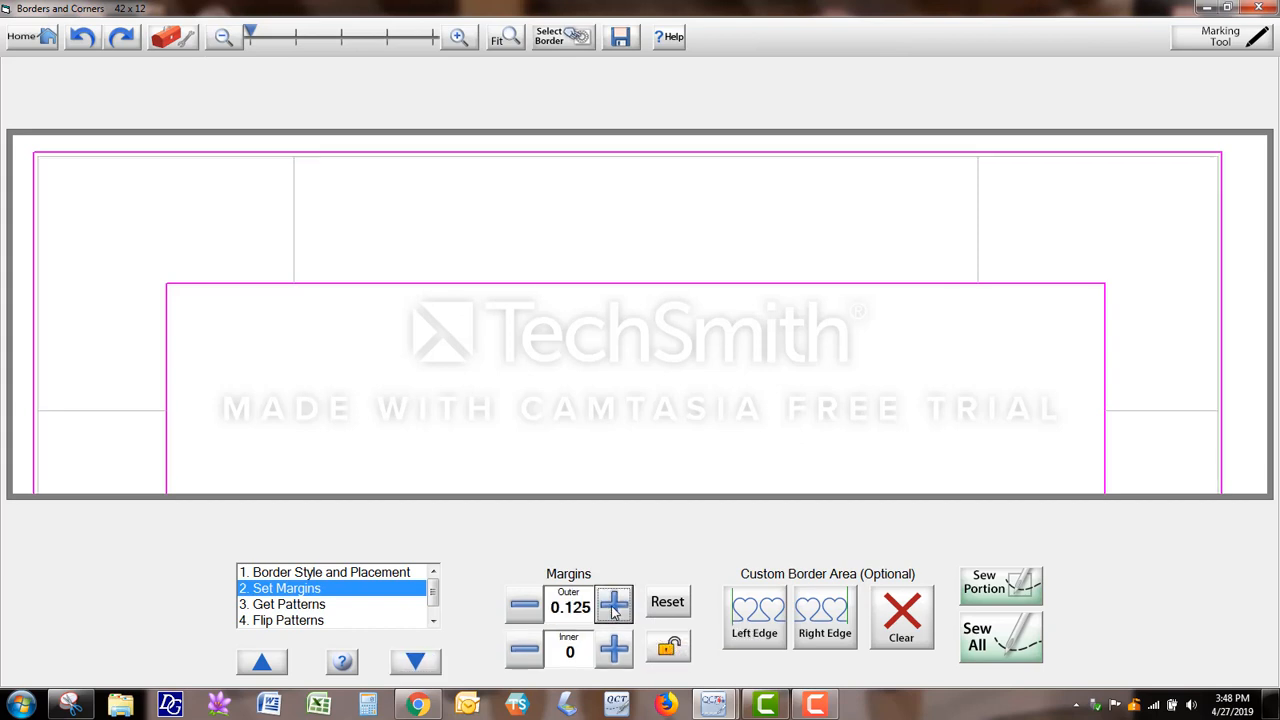
{"action": "left_click", "coordinate": [614, 606]}
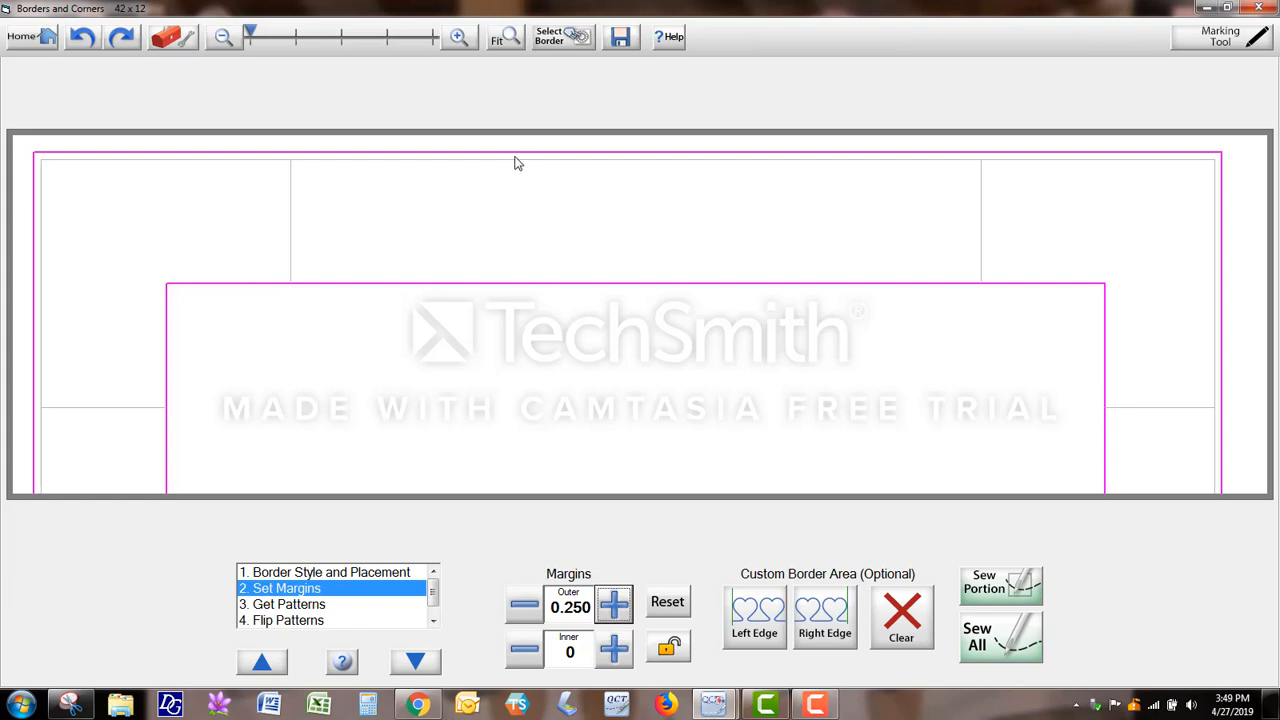
{"action": "left_click", "coordinate": [614, 605]}
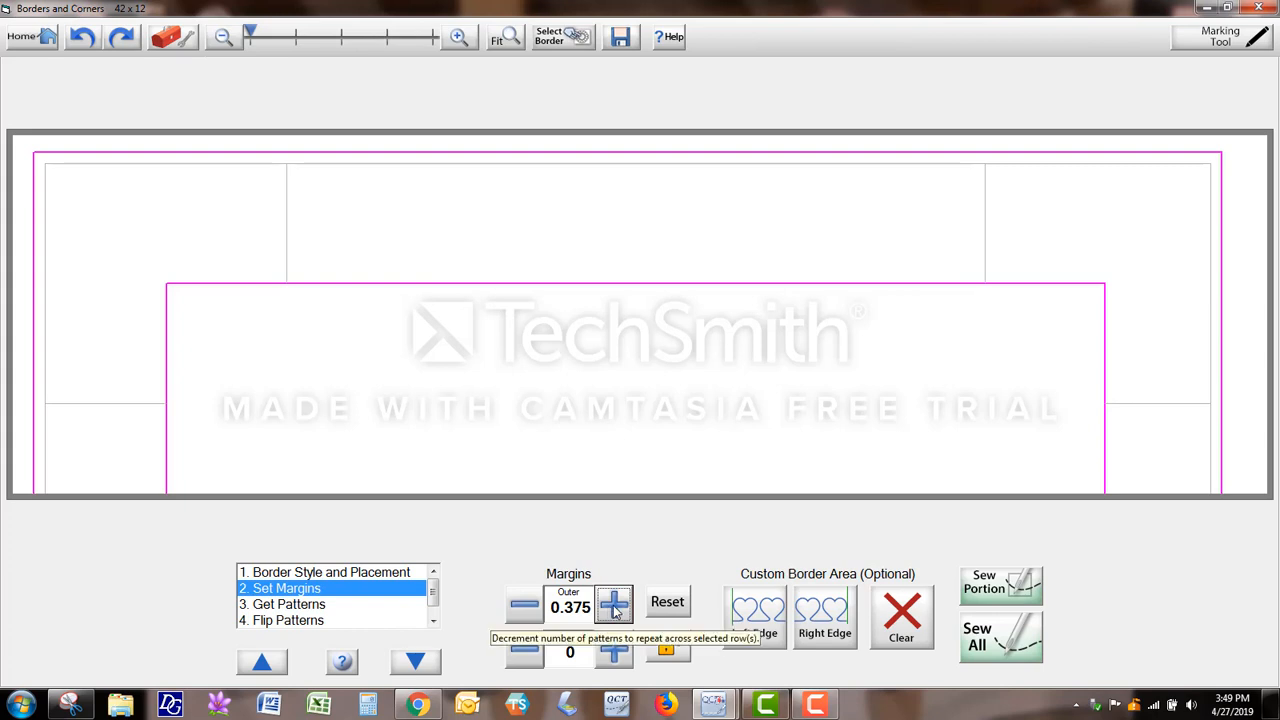
{"action": "left_click", "coordinate": [614, 606]}
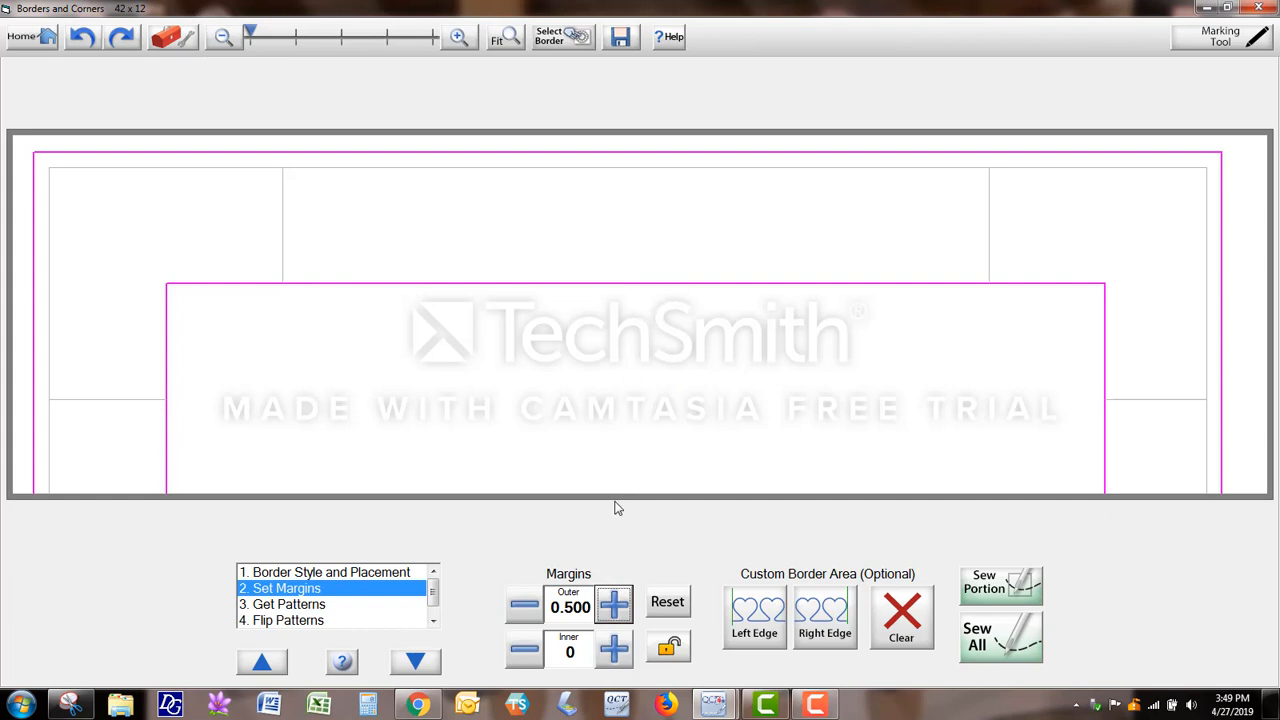
{"action": "left_click", "coordinate": [614, 651]}
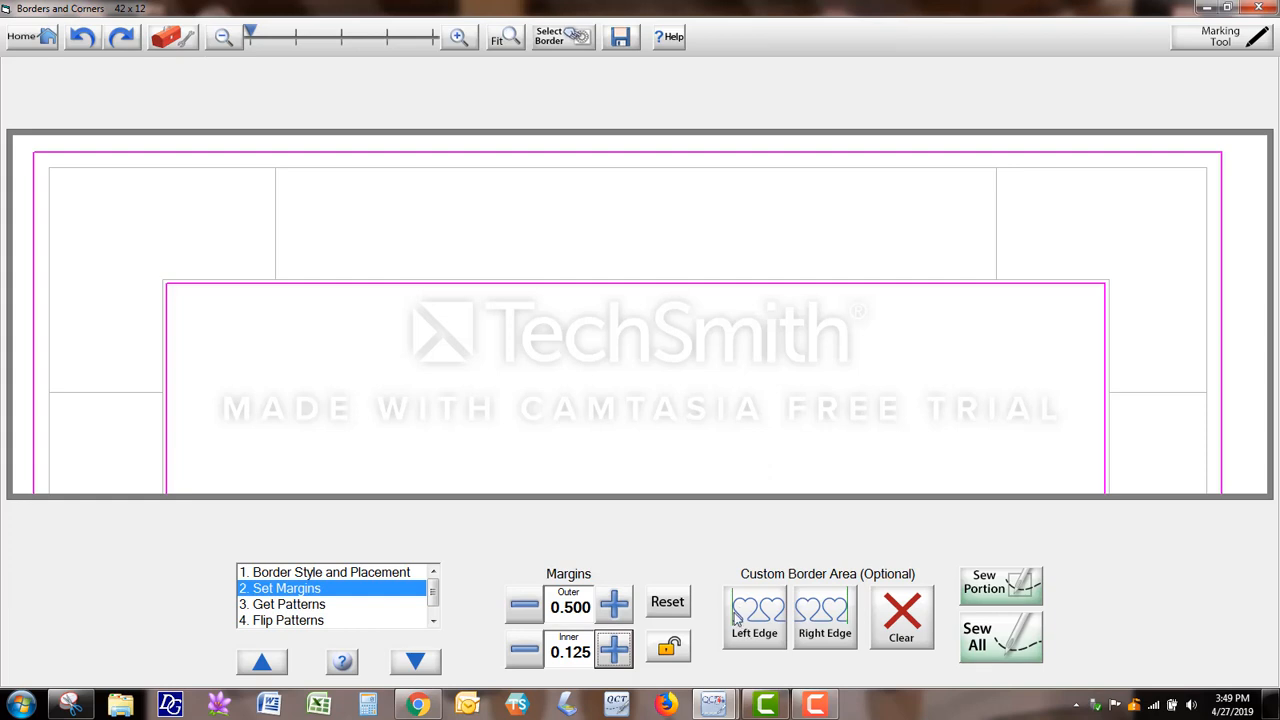
Step: Load arcs corner.gpf from the Gold Border Sets folder of the Gold Patterns as the corner pattern
{"action": "left_click", "coordinate": [415, 664]}
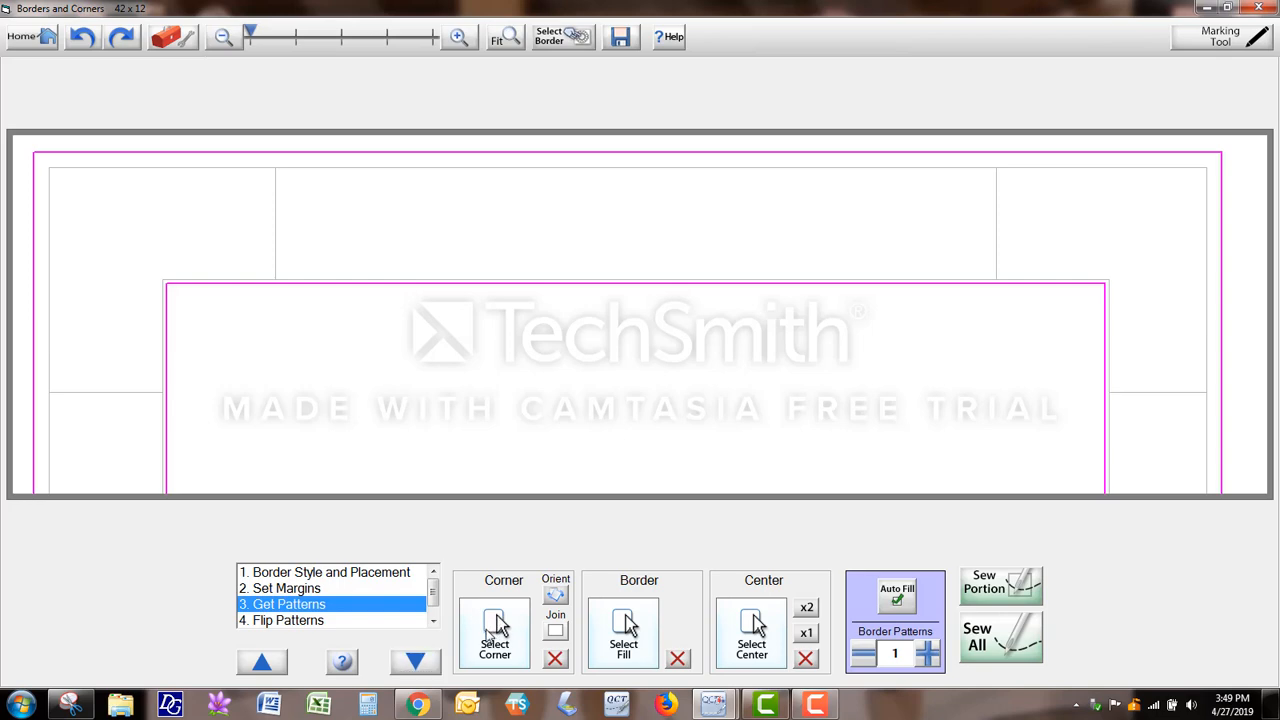
{"action": "left_click", "coordinate": [497, 625]}
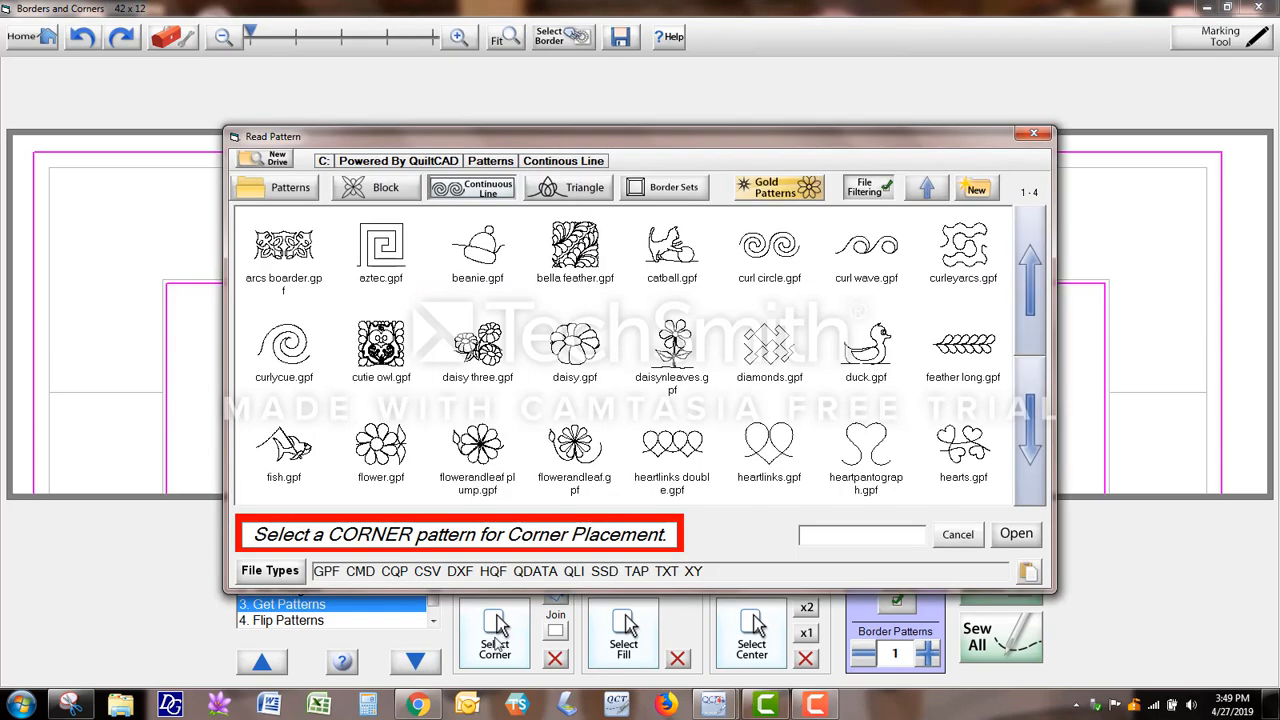
{"action": "left_click", "coordinate": [780, 193]}
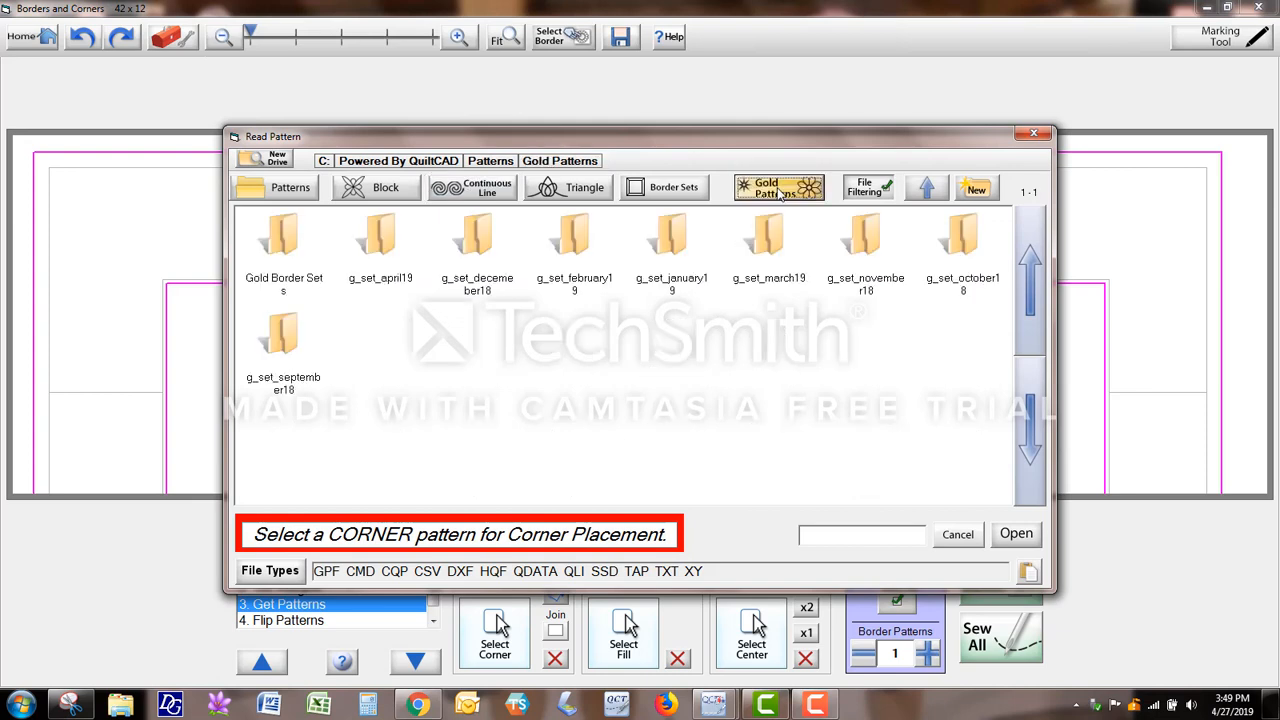
{"action": "double_click", "coordinate": [283, 245]}
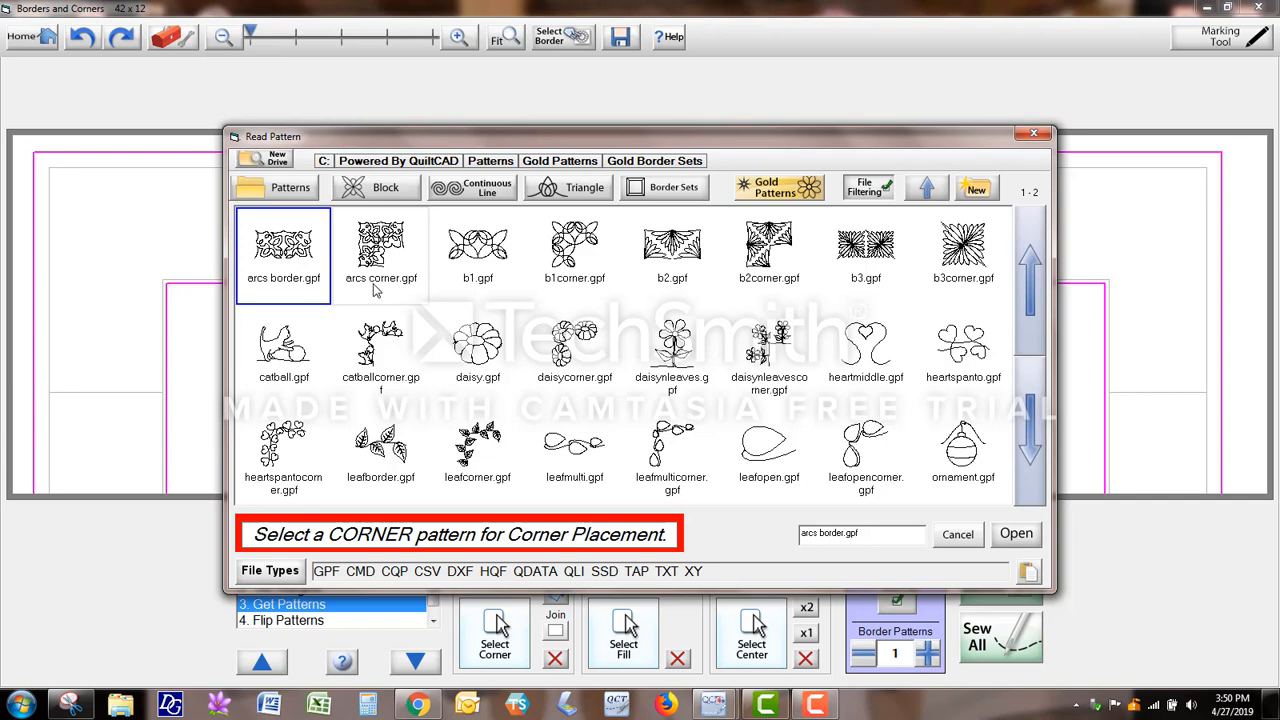
{"action": "left_click", "coordinate": [381, 250]}
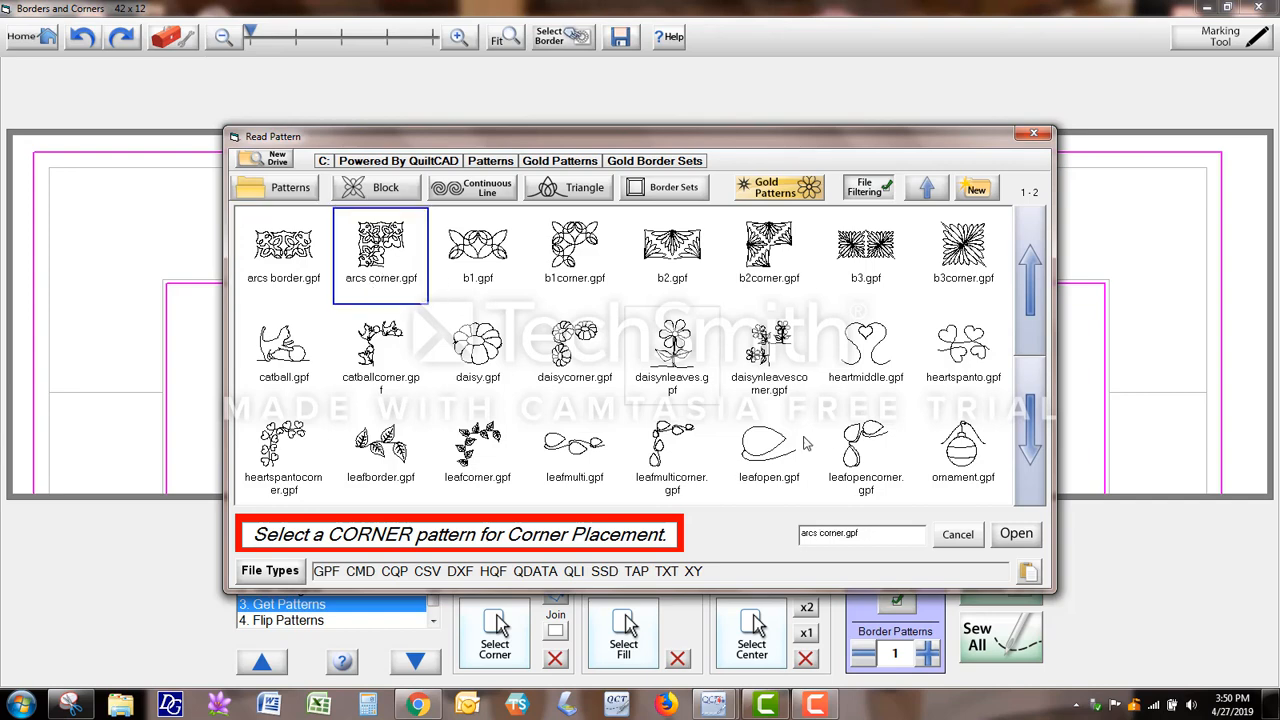
{"action": "left_click", "coordinate": [1016, 534]}
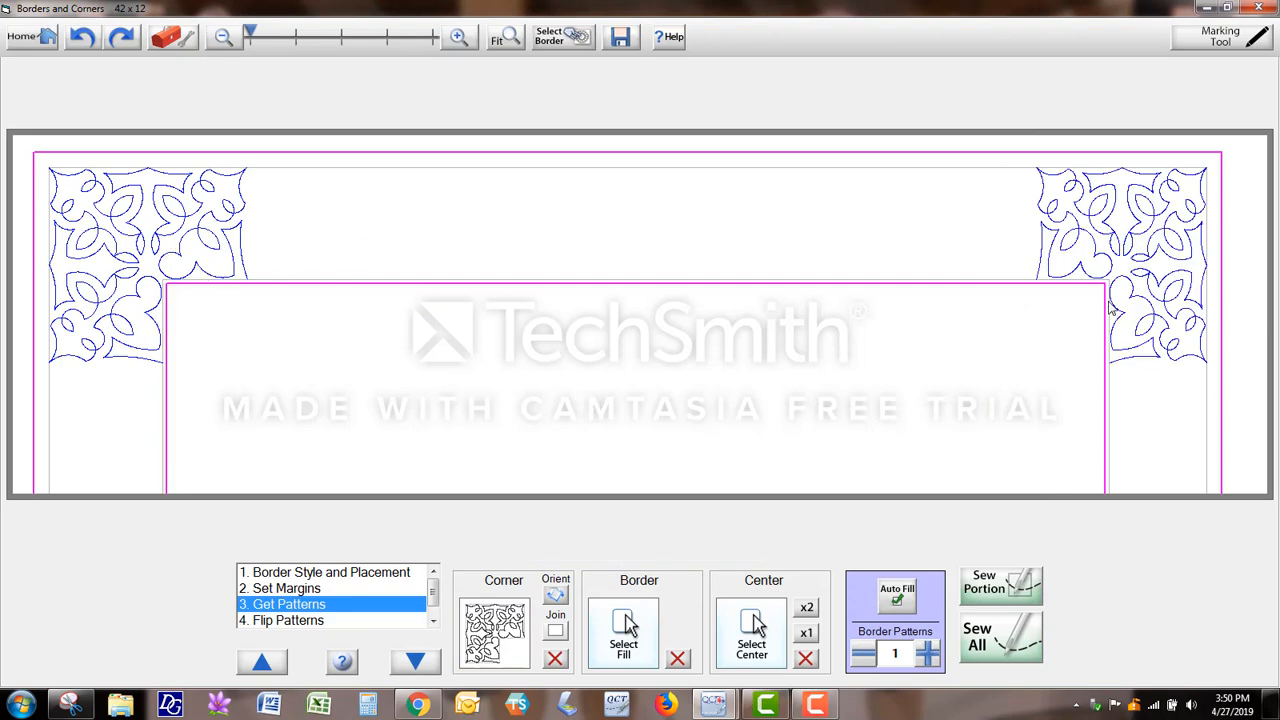
Step: Load arcs border.gpf from the Gold Border Sets folder as the border fill pattern
{"action": "left_click", "coordinate": [625, 648]}
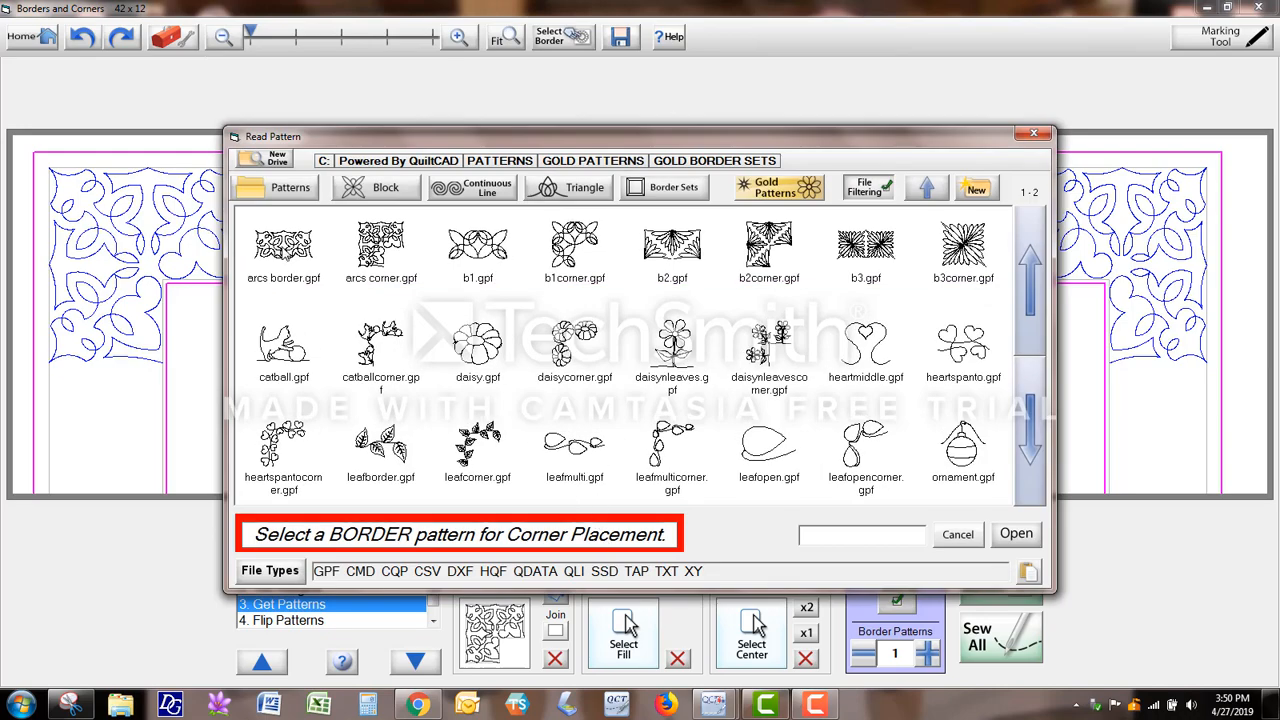
{"action": "left_click", "coordinate": [285, 250]}
{"action": "left_click", "coordinate": [1015, 536]}
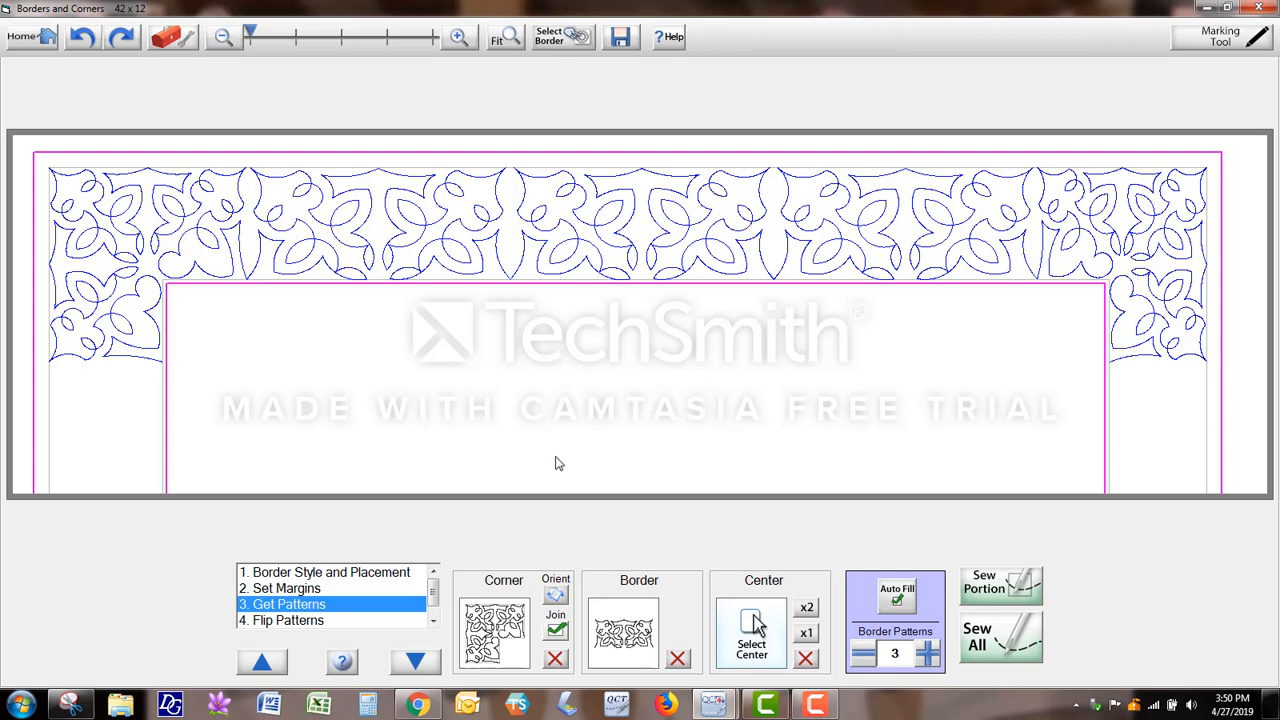
Step: Switch border placement to the Bottom edge to view its pattern layout, dismiss the warning and return to the Get Patterns stage
{"action": "left_click", "coordinate": [363, 577]}
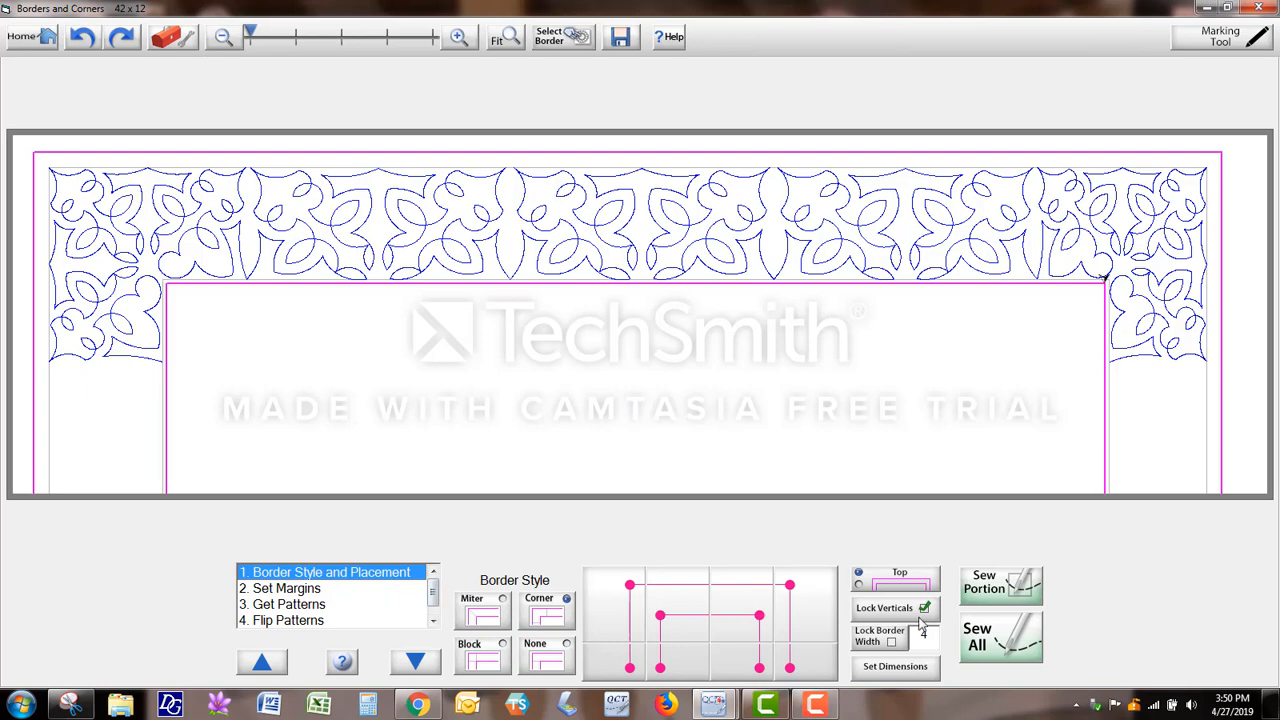
{"action": "left_click", "coordinate": [900, 586]}
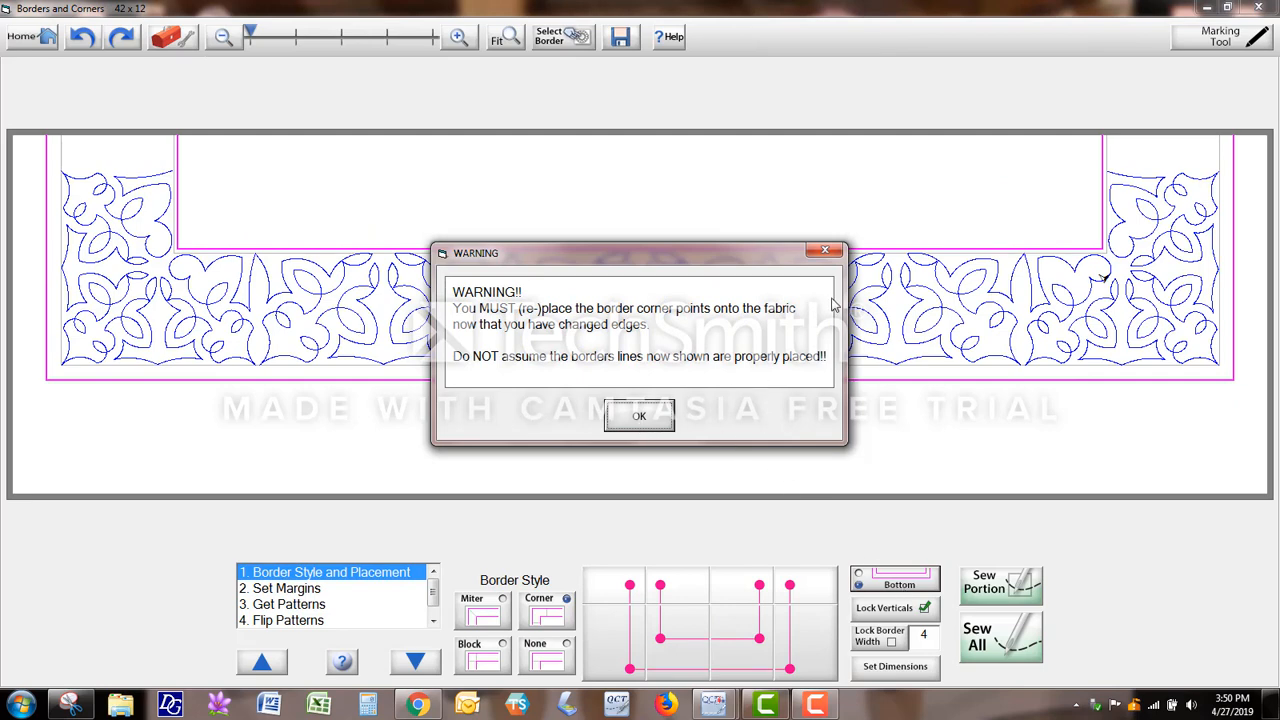
{"action": "left_click", "coordinate": [825, 250]}
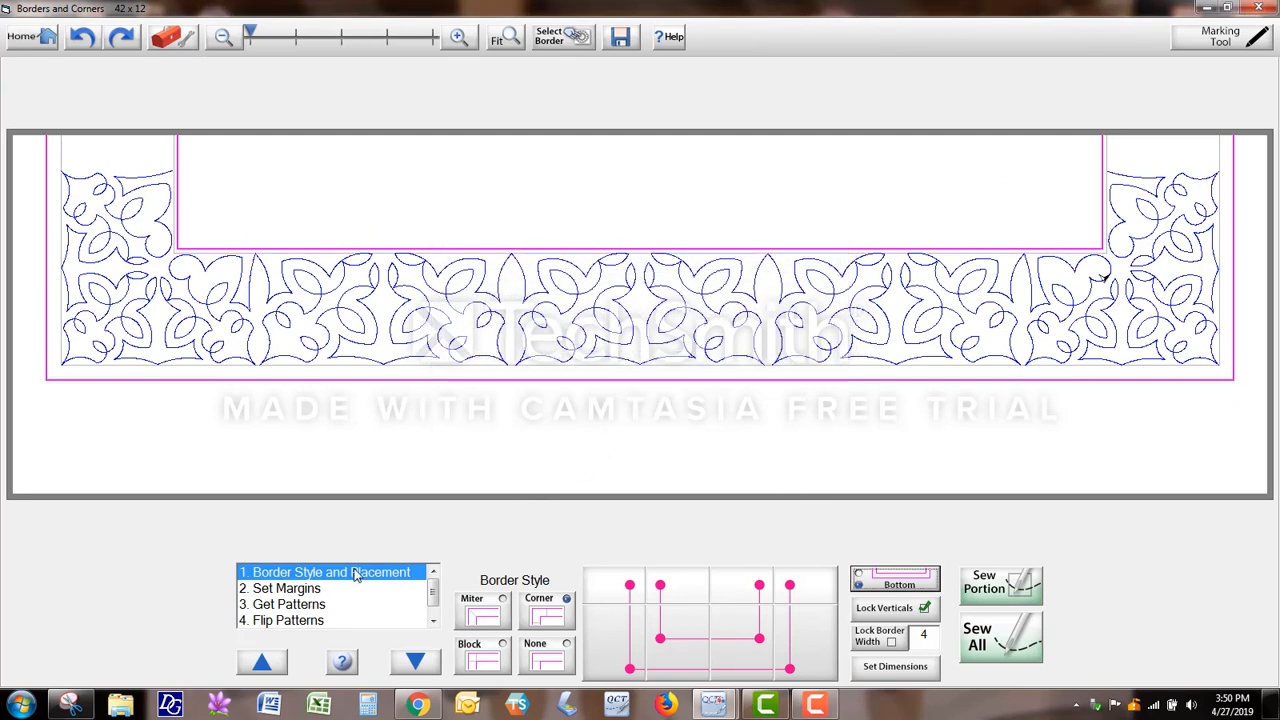
{"action": "left_click", "coordinate": [300, 605]}
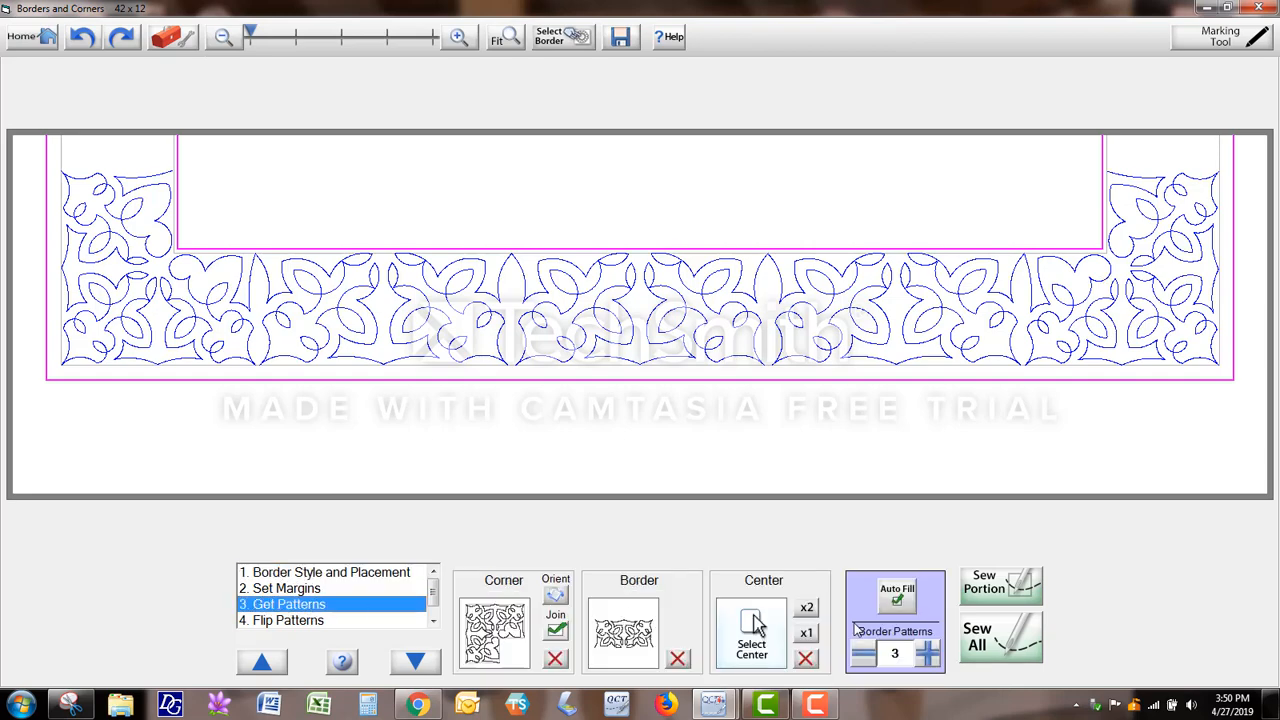
Step: Switch border placement back to the Top edge, acknowledge the corner re-placement warning and return to the Get Patterns stage
{"action": "left_click", "coordinate": [324, 577]}
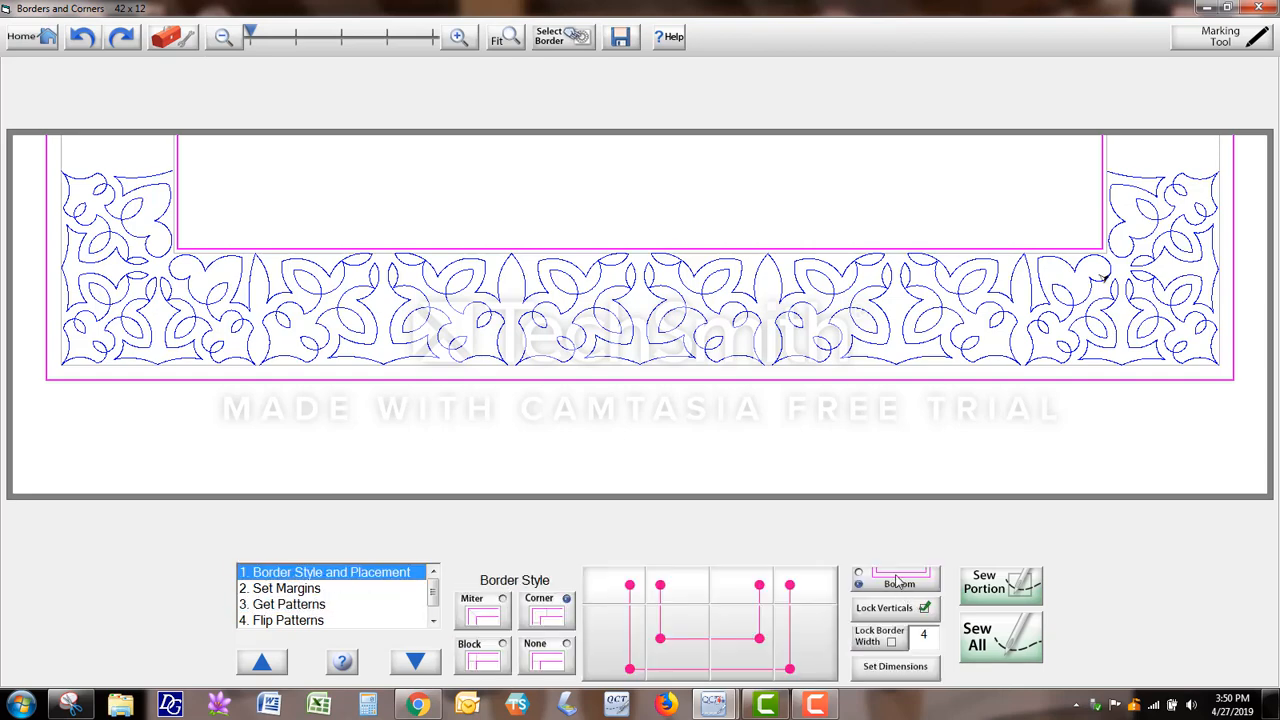
{"action": "left_click", "coordinate": [884, 586]}
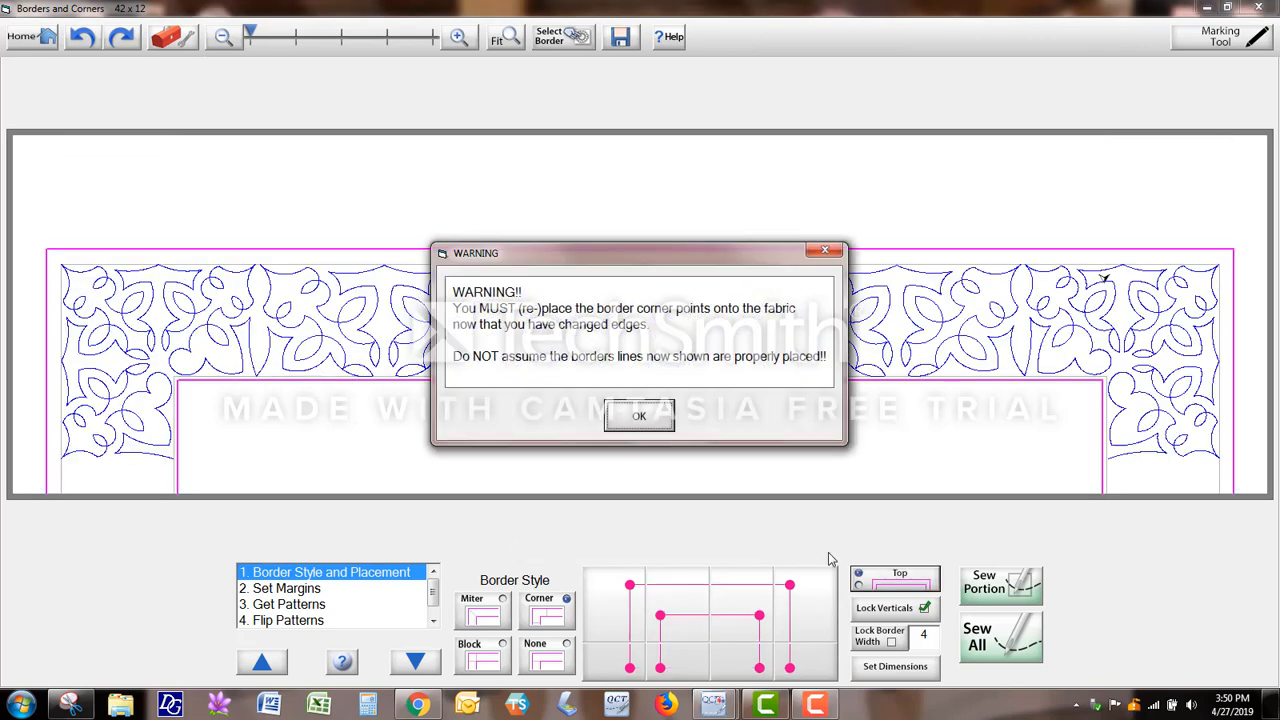
{"action": "left_click", "coordinate": [638, 416]}
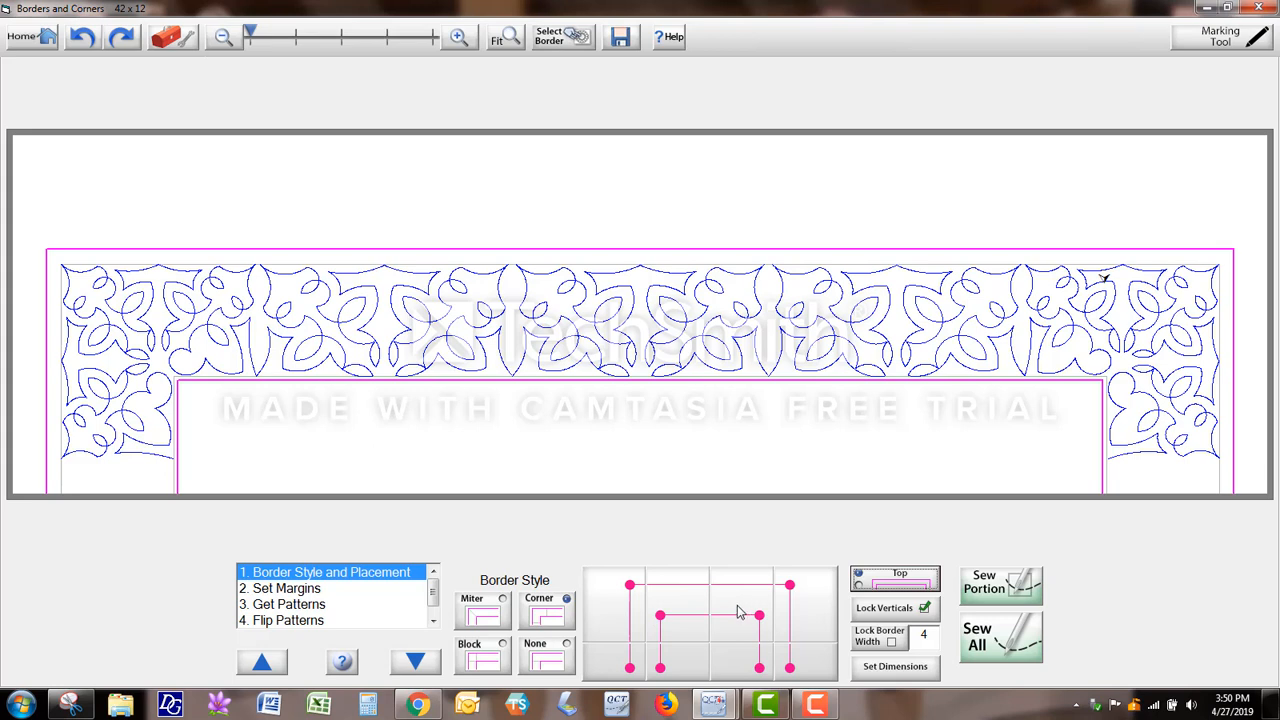
{"action": "left_click", "coordinate": [302, 608]}
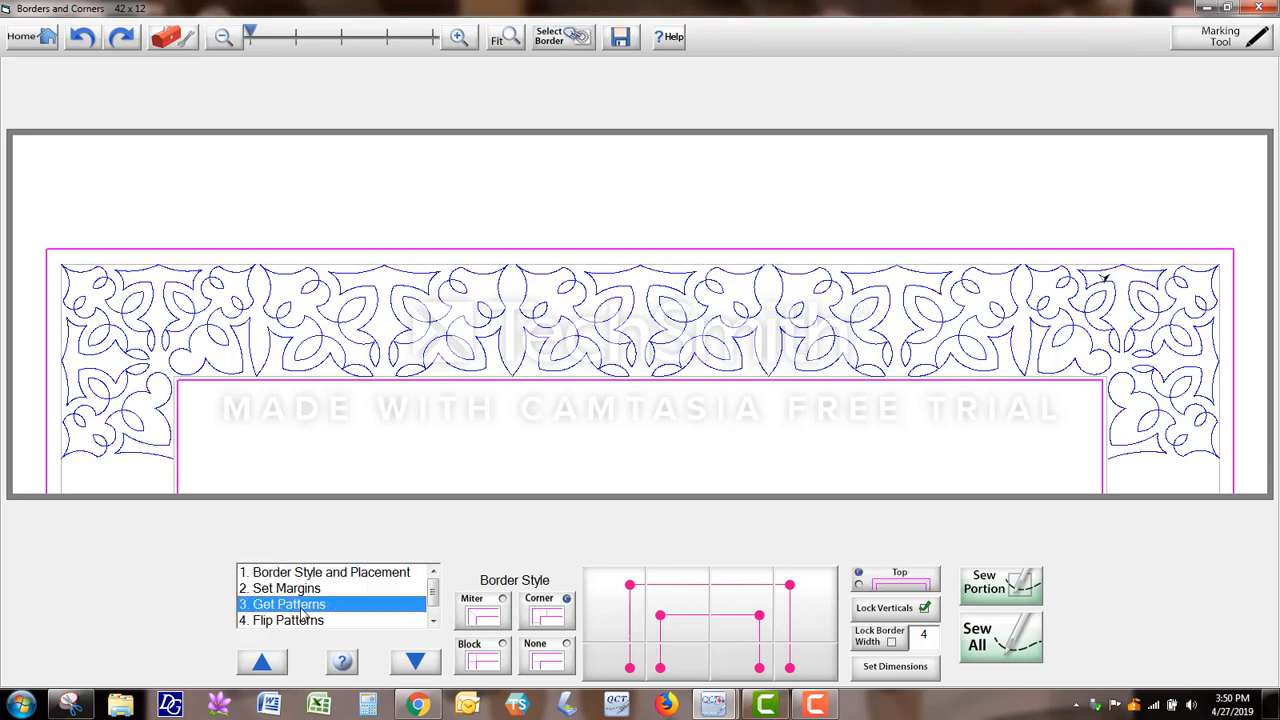
Step: Go to the Flip Patterns stage to view its options and advance to the Edit Pattern Connections stage
{"action": "left_click", "coordinate": [306, 622]}
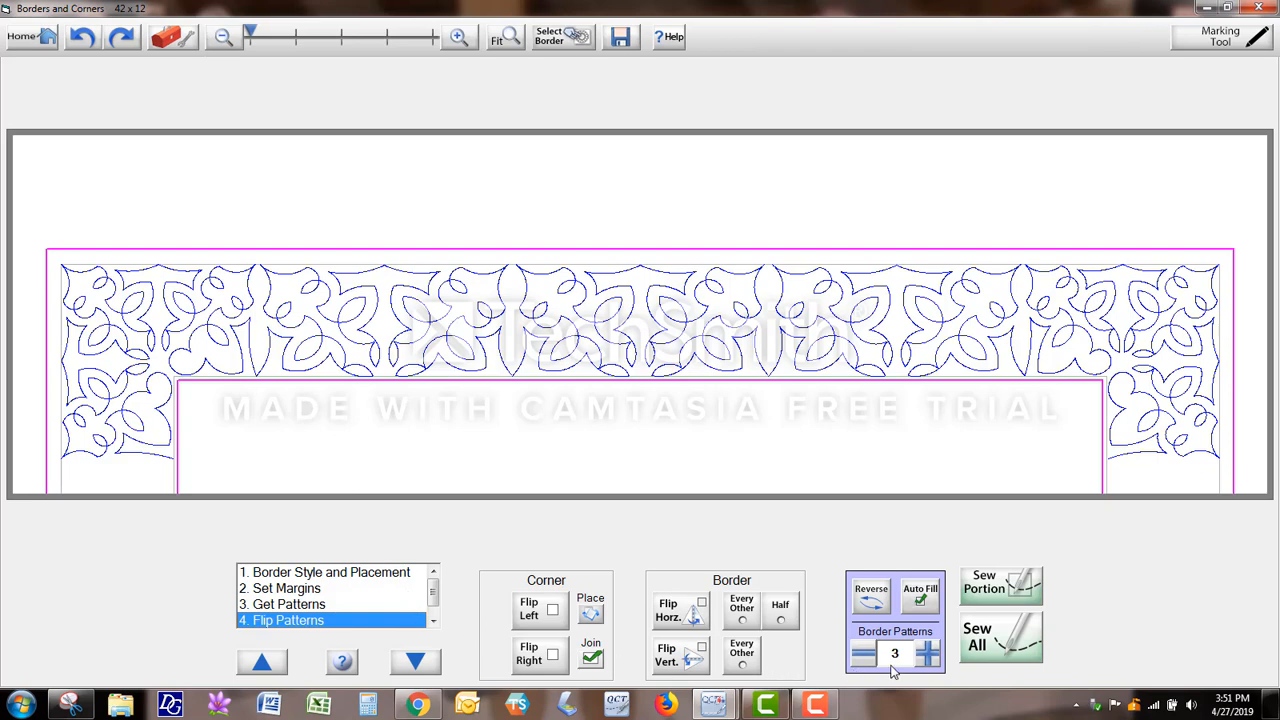
{"action": "left_click", "coordinate": [433, 621]}
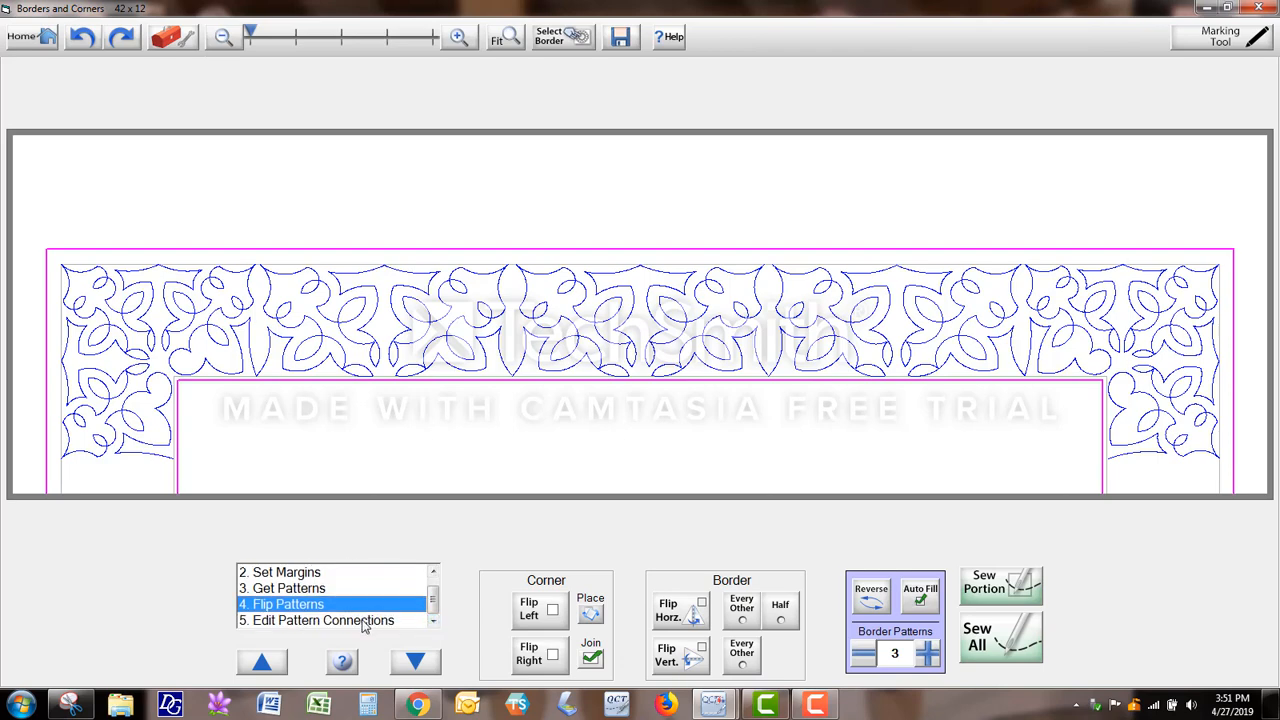
{"action": "left_click", "coordinate": [365, 621]}
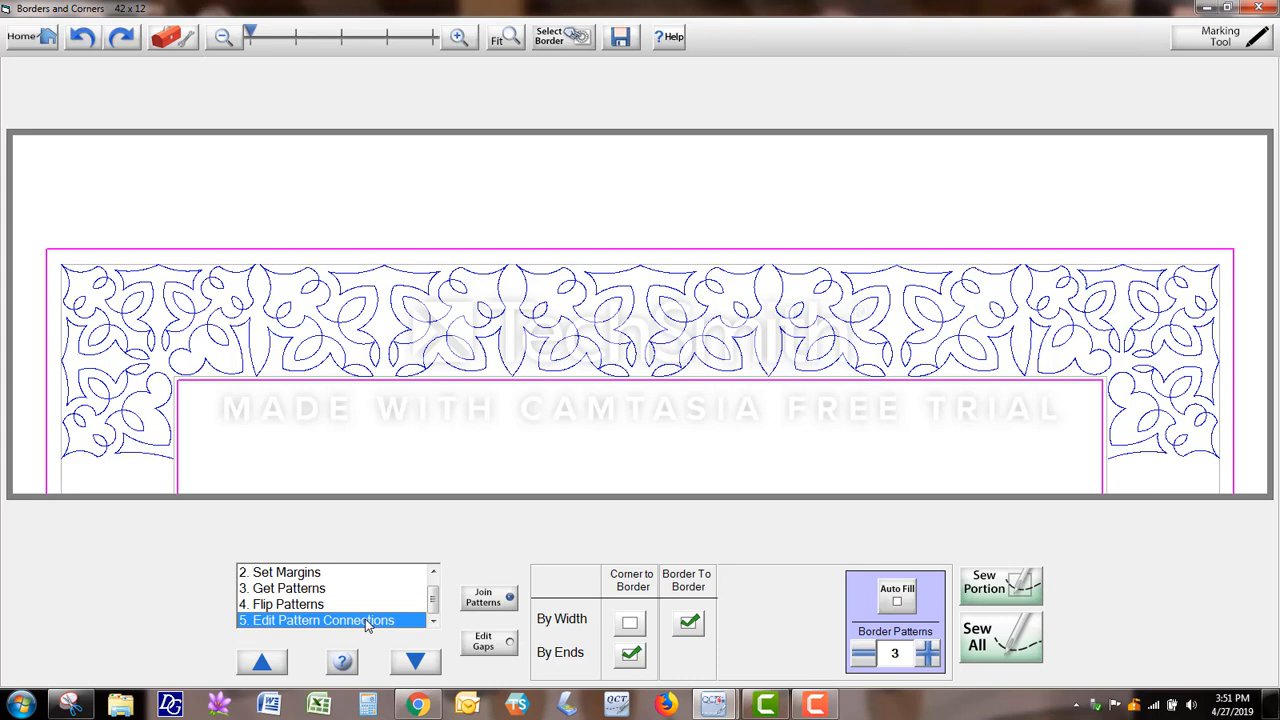
Step: Choose Join Patterns for the connections and examine up close where neighbouring border patterns meet, ending with the whole border in view
{"action": "left_click", "coordinate": [501, 609]}
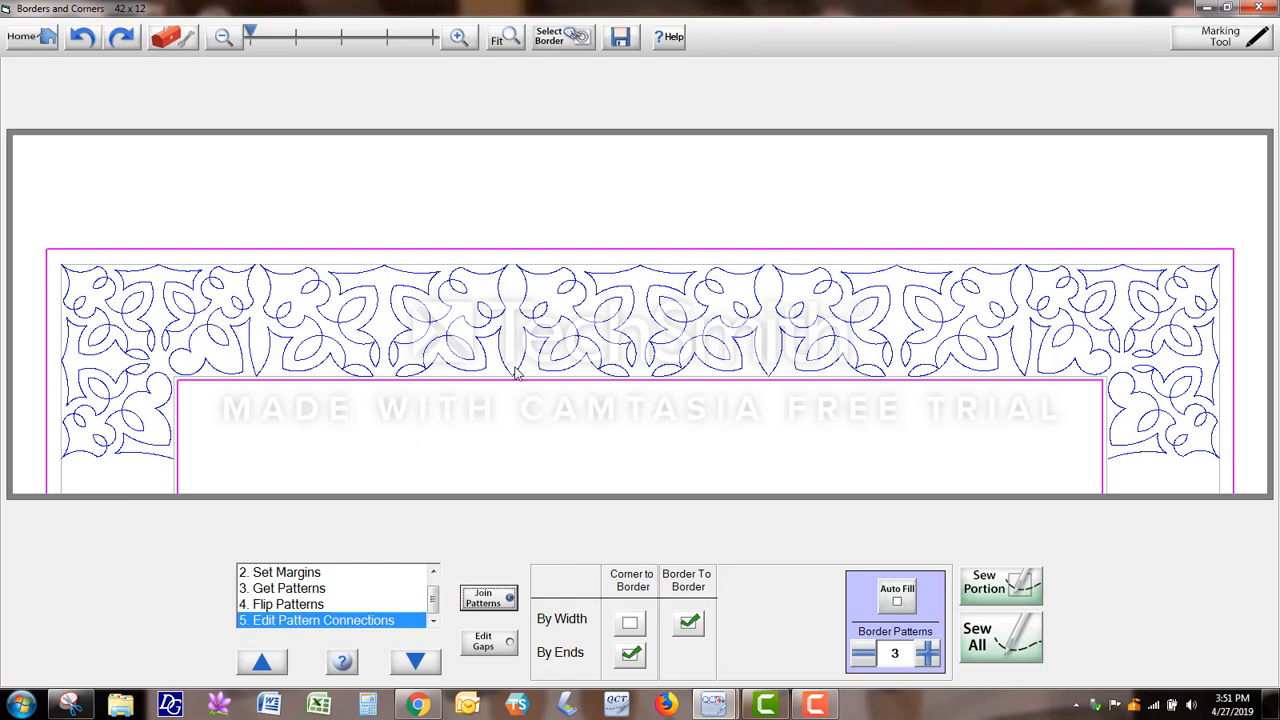
{"action": "left_click", "coordinate": [458, 38]}
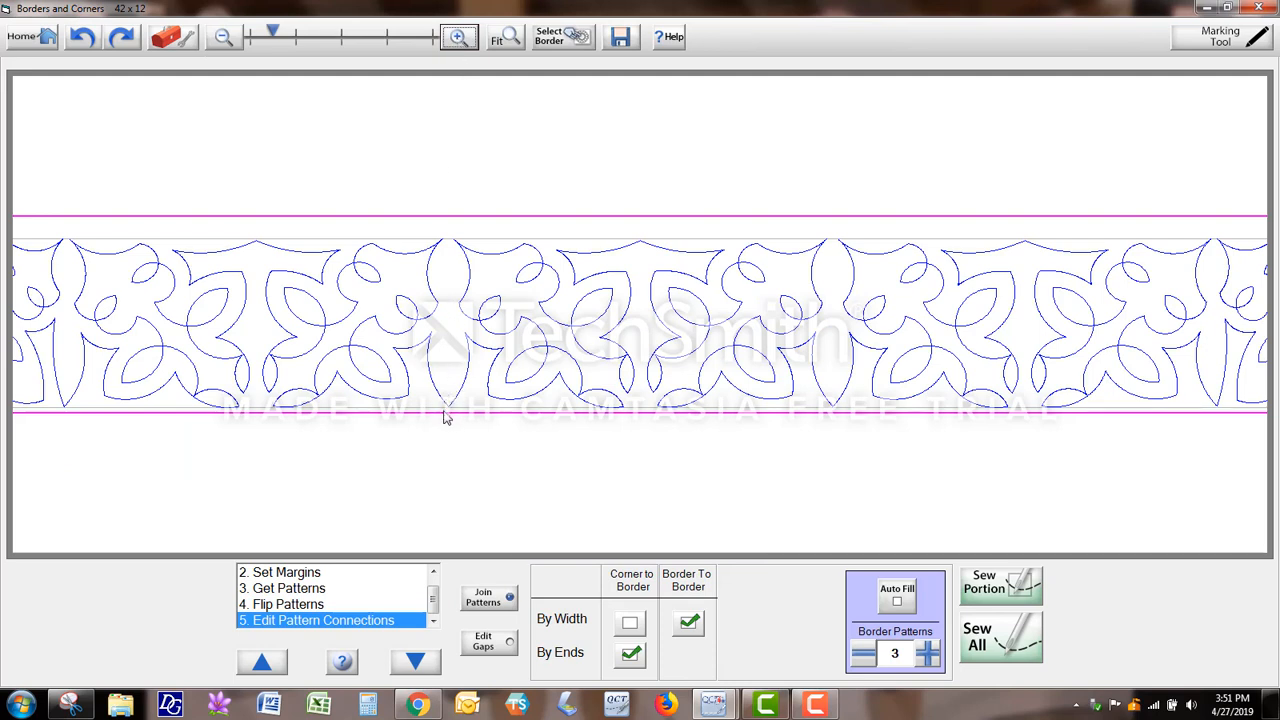
{"action": "left_click", "coordinate": [507, 38]}
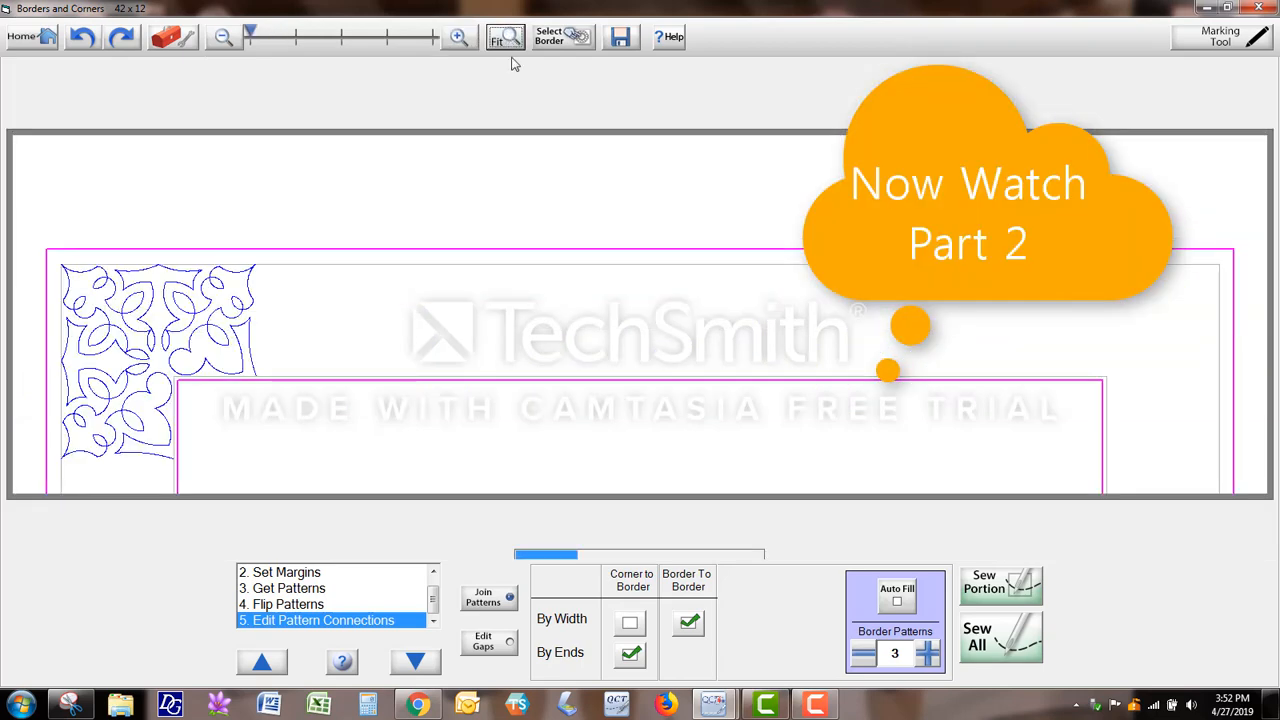